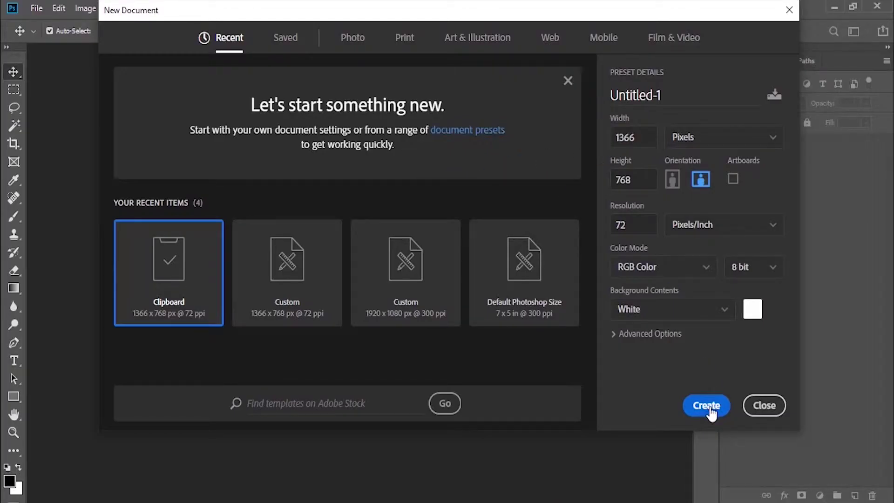
# Step: Create the Untitled-1 document at 1920 × 1080 px with Transparent background contents
pyautogui.click(626, 140)
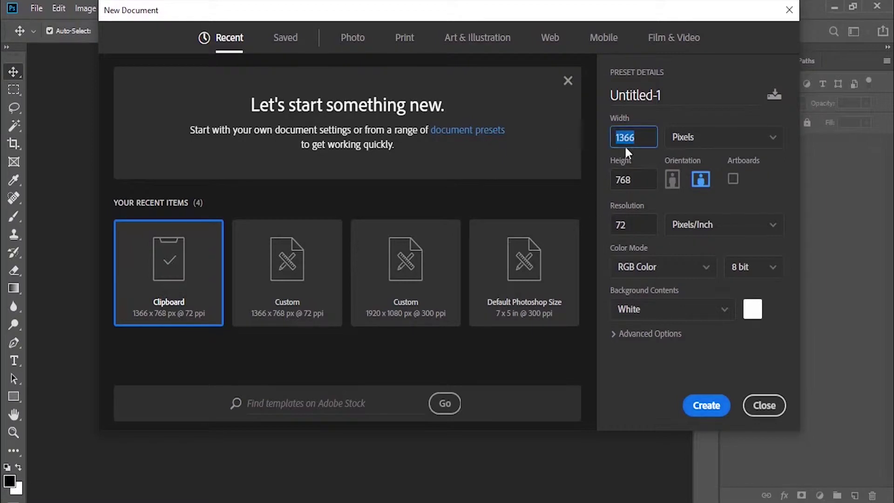
pyautogui.write('1920')
pyautogui.press('Tab')
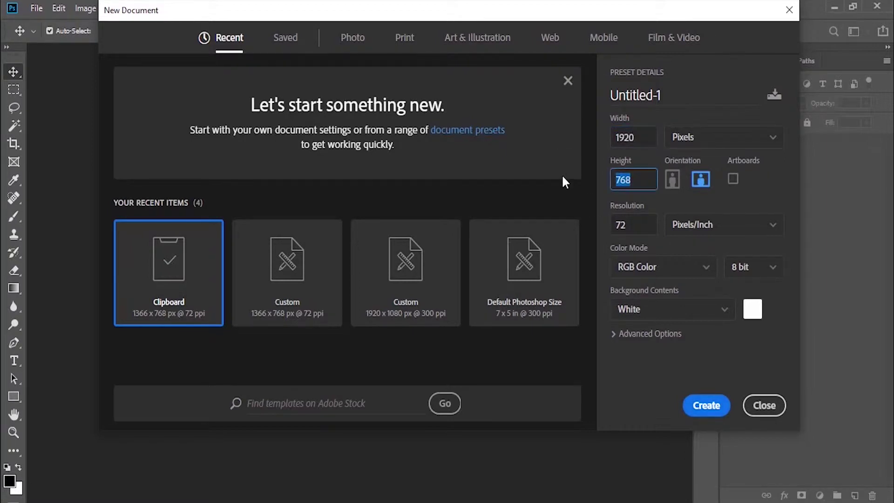
pyautogui.write('108')
pyautogui.write('0')
pyautogui.click(725, 310)
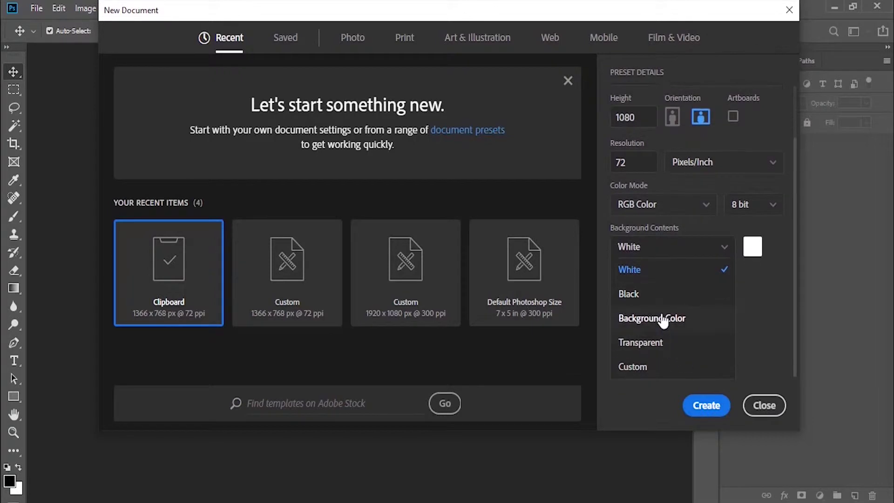
pyautogui.click(665, 345)
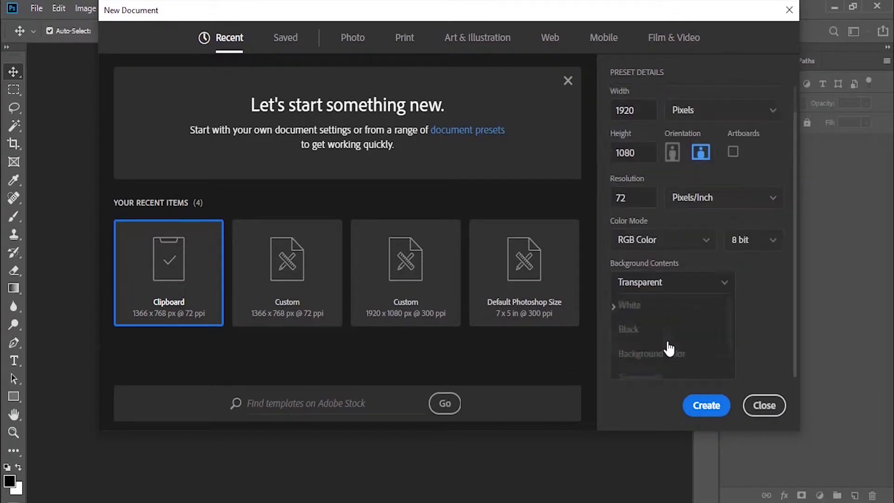
pyautogui.click(714, 406)
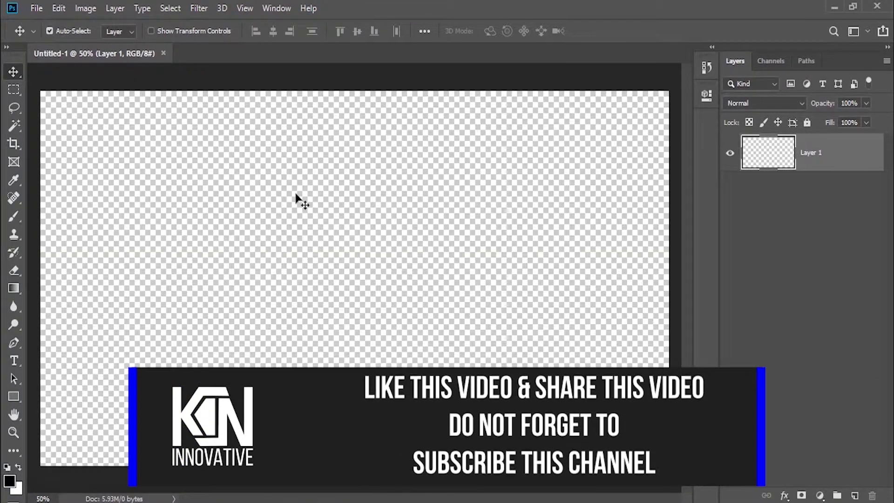
# Step: Draw a tall rectangular marquee selection on the left side of the canvas
pyautogui.press('m')
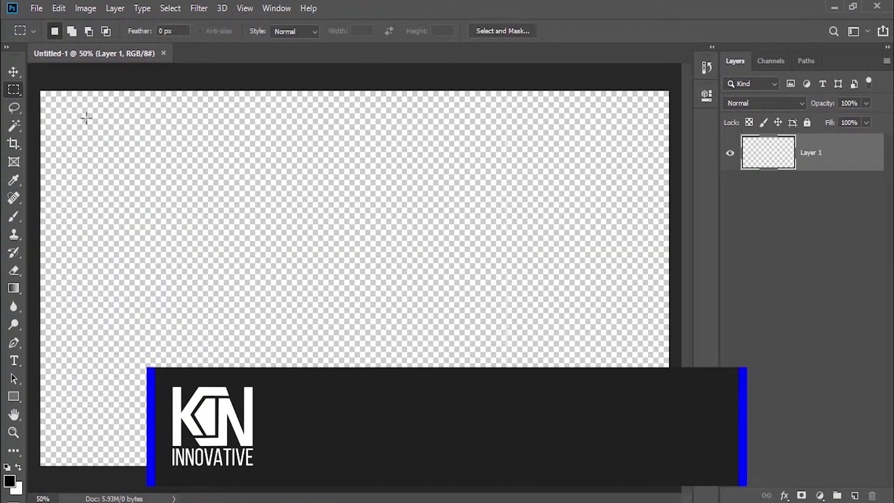
pyautogui.moveTo(86, 118); pyautogui.dragTo(290, 401)
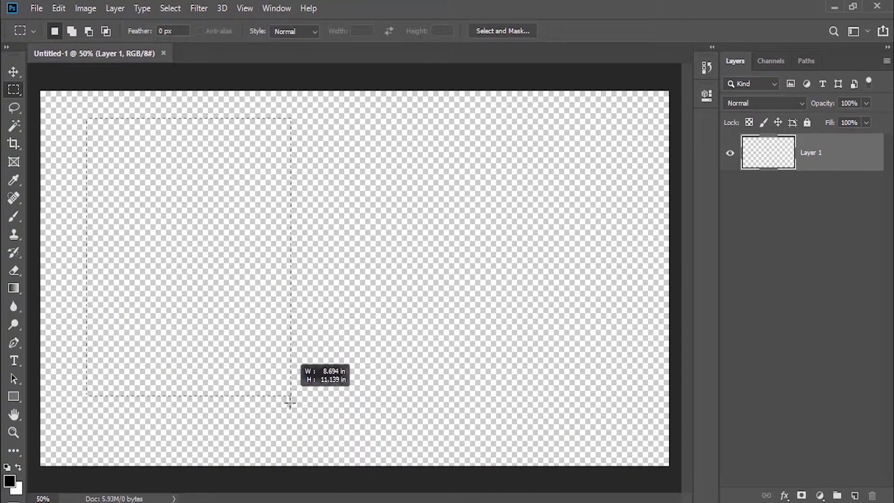
pyautogui.moveTo(290, 401); pyautogui.dragTo(294, 437)
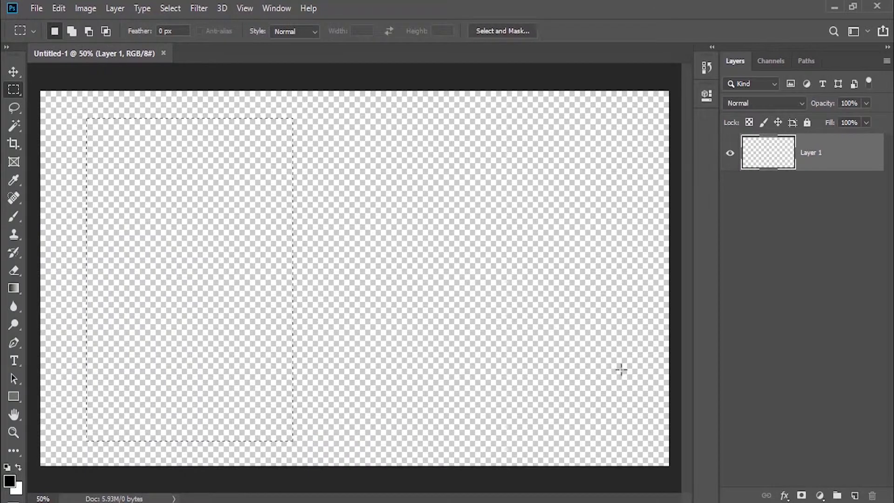
pyautogui.press('shift')
# Step: Fill the selection with peach colour ffbc8b
pyautogui.hotkey('shift', 'F5')
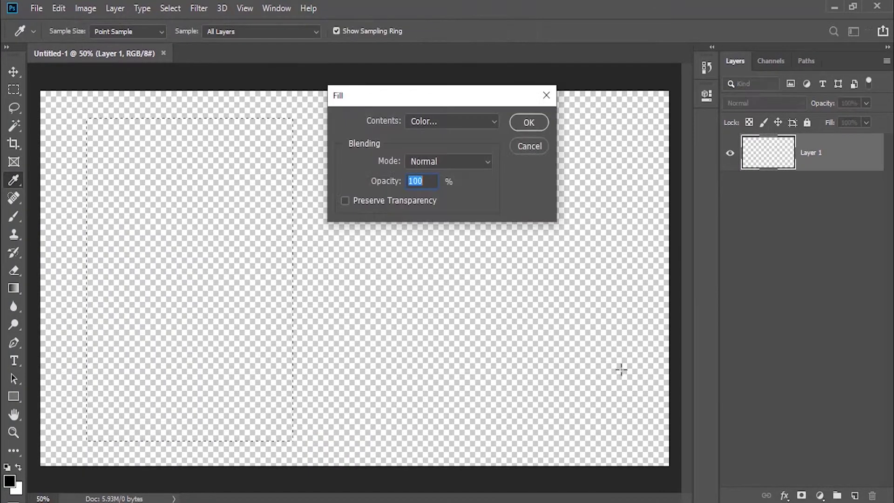
pyautogui.click(492, 120)
pyautogui.click(455, 159)
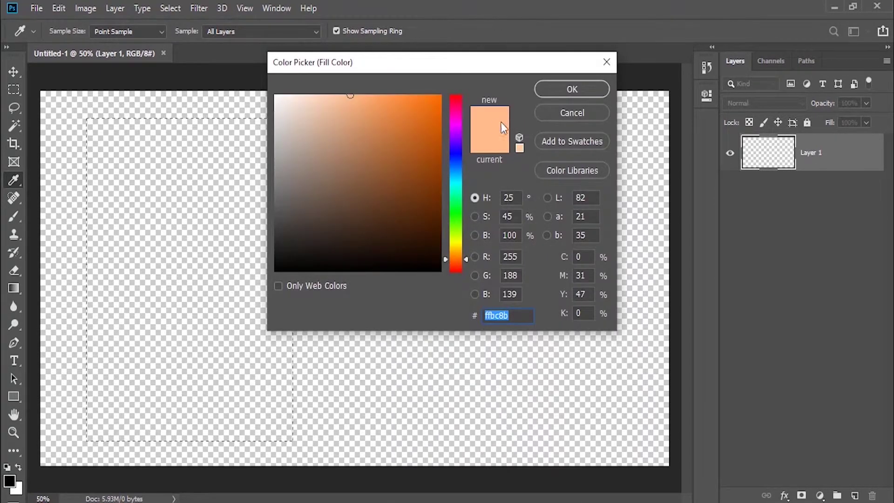
pyautogui.click(570, 92)
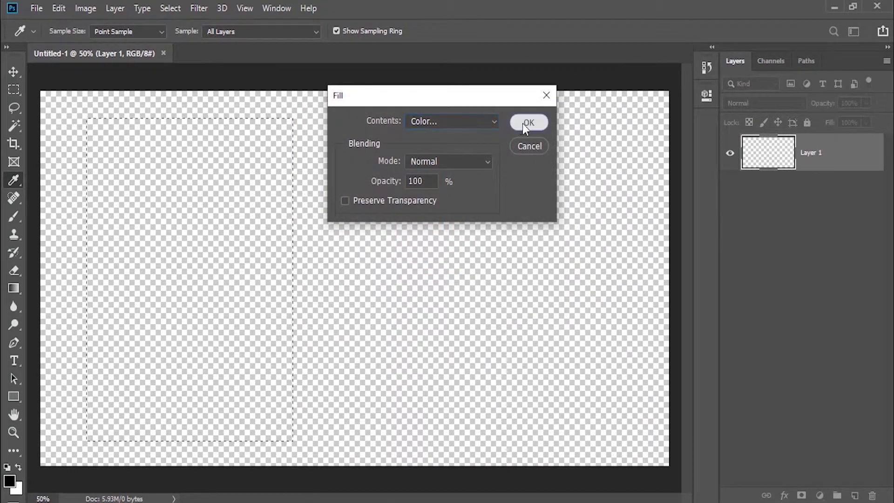
pyautogui.click(523, 123)
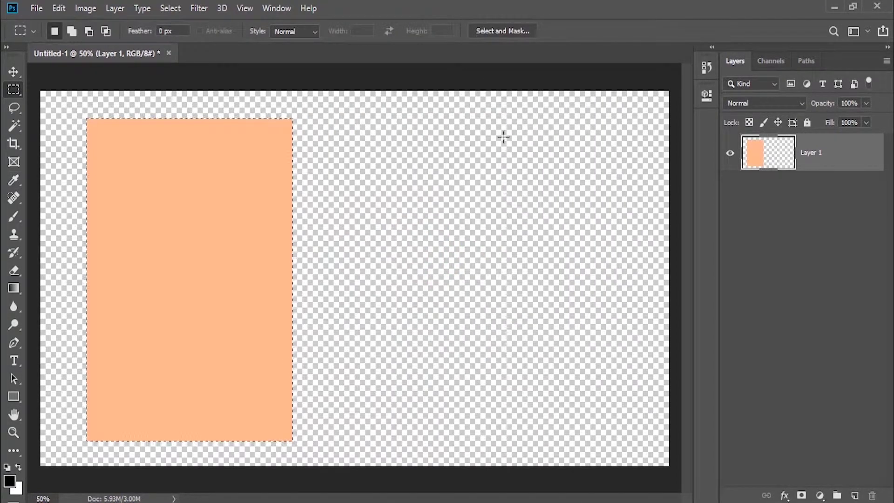
# Step: Deselect the rectangle and add a white Reveal All layer mask to Layer 1
pyautogui.hotkey('ctrl', 'd')
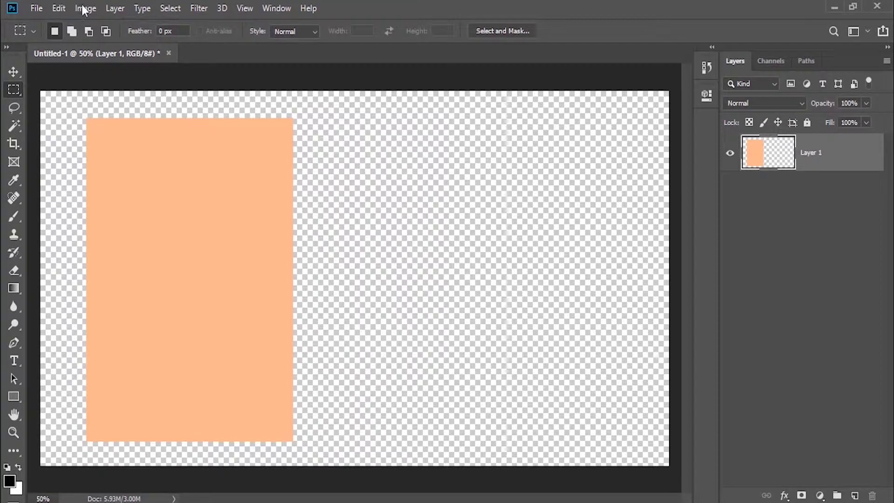
pyautogui.click(107, 10)
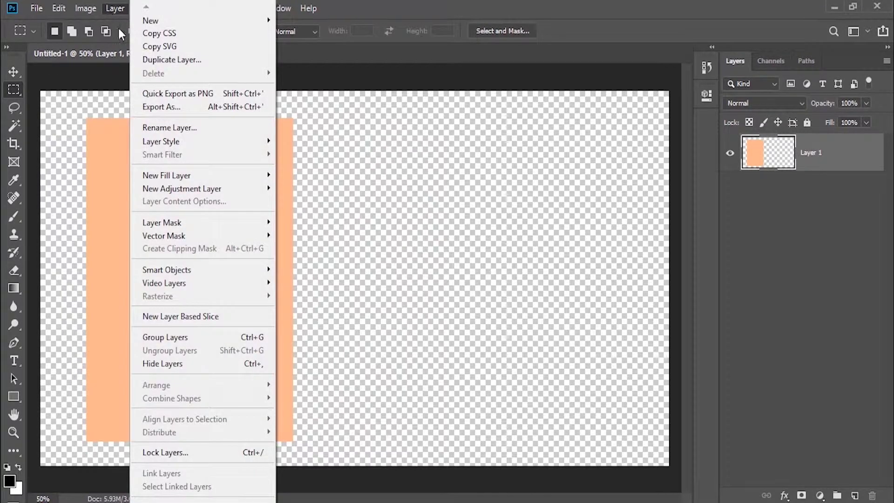
pyautogui.moveTo(162, 222)
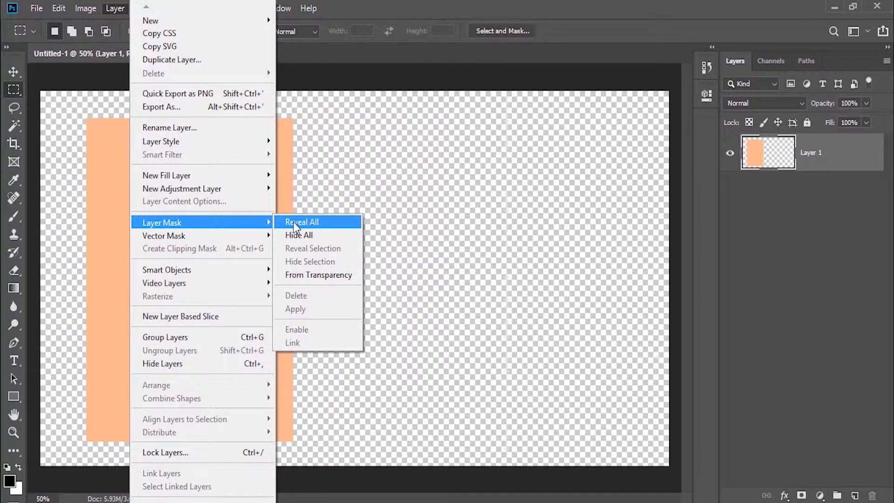
pyautogui.click(293, 222)
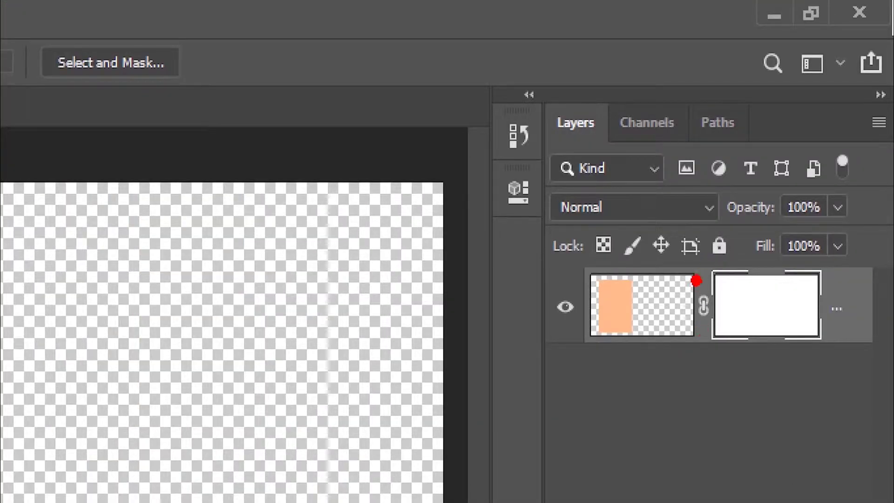
pyautogui.moveTo(696, 280); pyautogui.dragTo(694, 275)
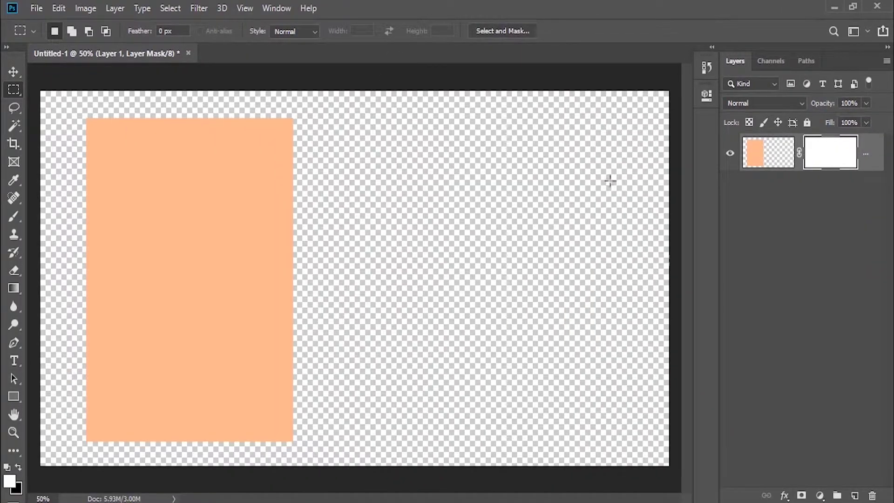
# Step: Try a black Hide All mask on Layer 1, then undo it
pyautogui.click(120, 6)
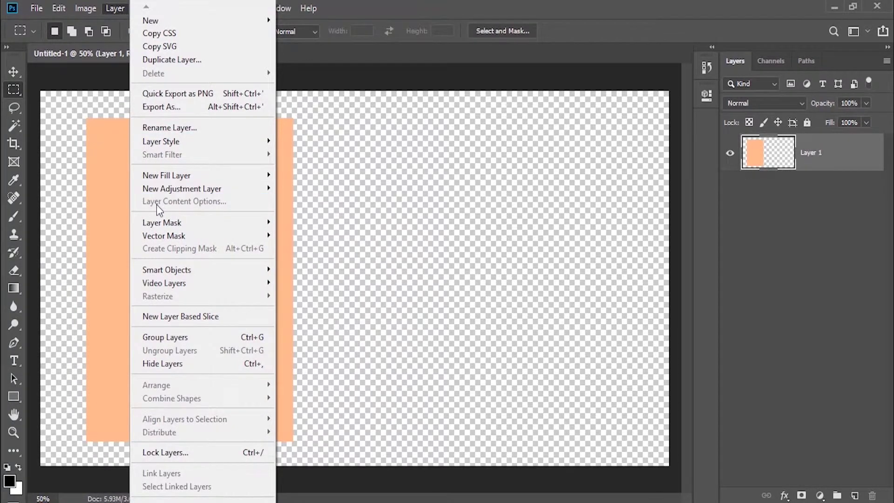
pyautogui.moveTo(162, 222)
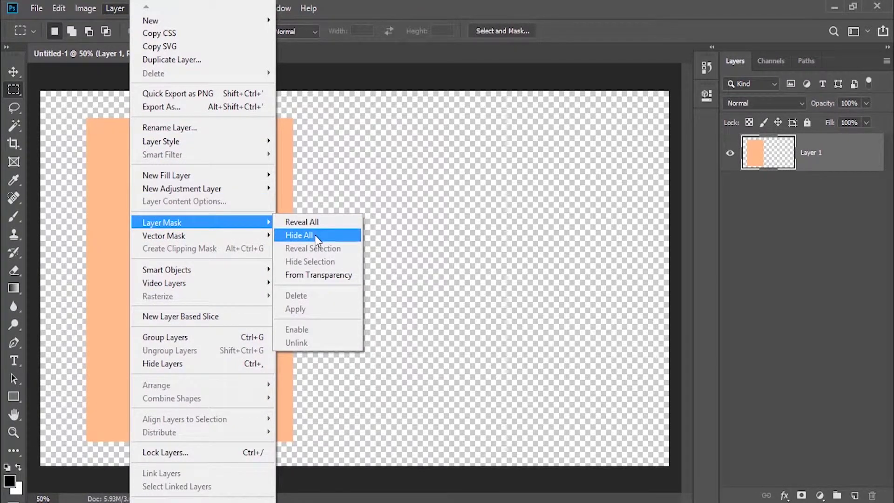
pyautogui.click(314, 235)
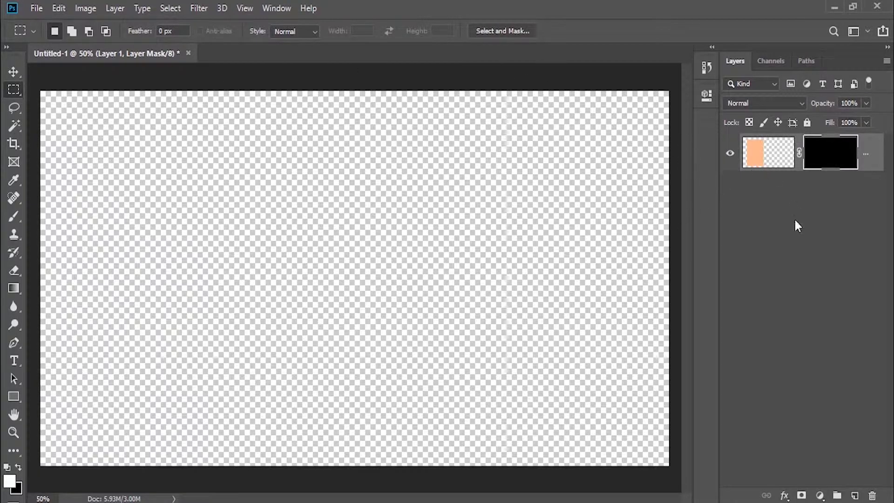
pyautogui.hotkey('ctrl', 'z')
pyautogui.click(114, 8)
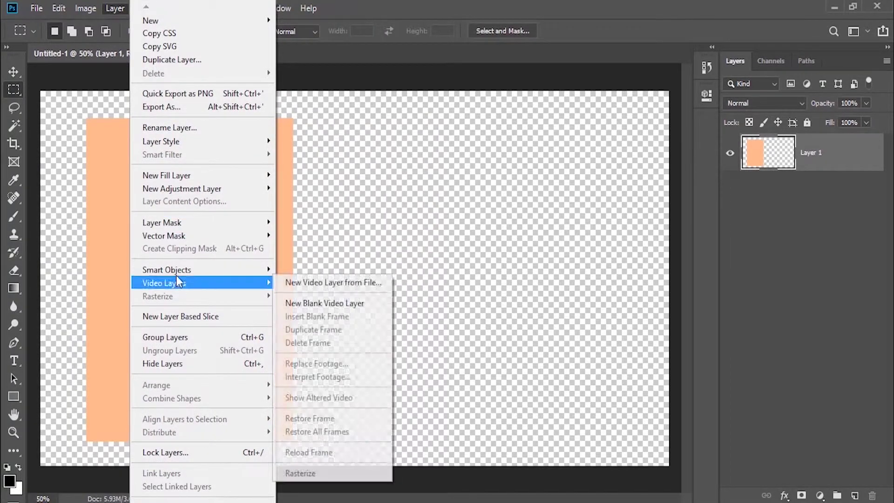
pyautogui.moveTo(162, 222)
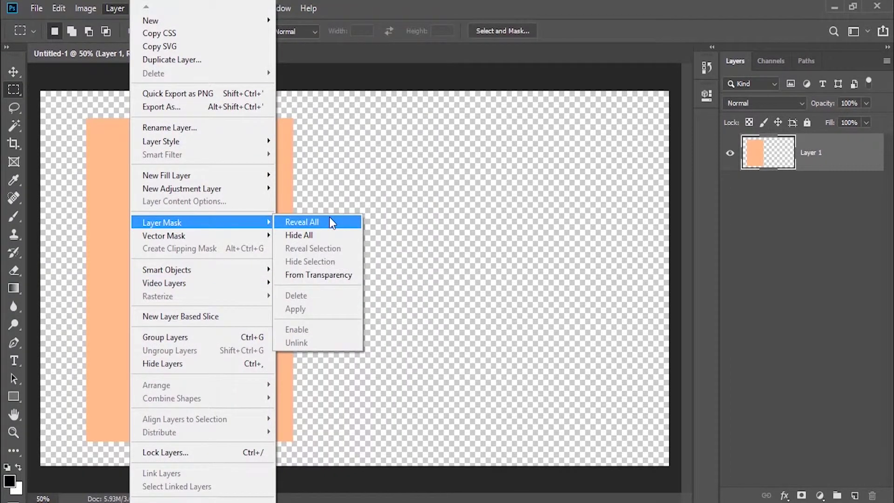
# Step: Add a Reveal All mask to Layer 1, then delete it again
pyautogui.click(329, 217)
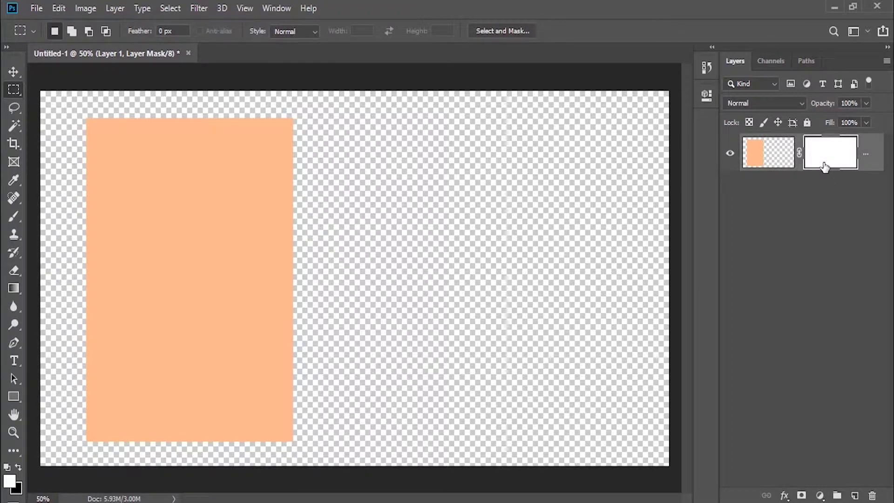
pyautogui.press('Delete')
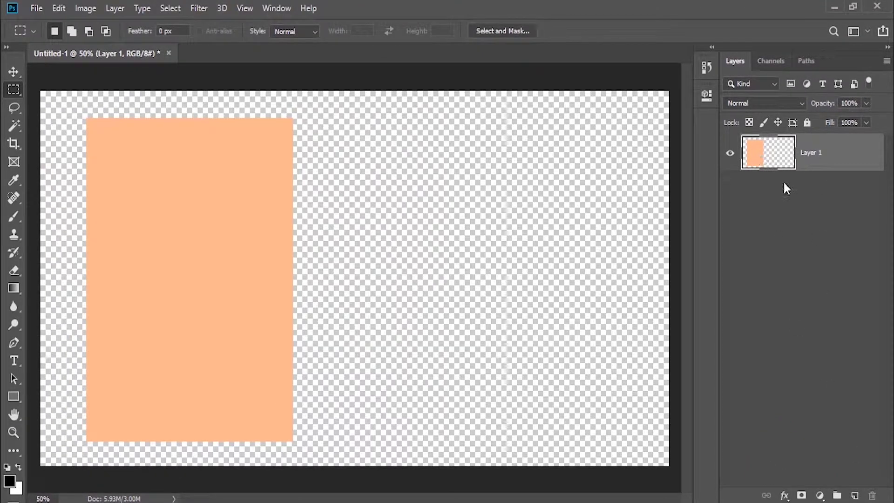
# Step: Add a white layer mask to Layer 1 and switch between the layer and mask thumbnails
pyautogui.click(801, 496)
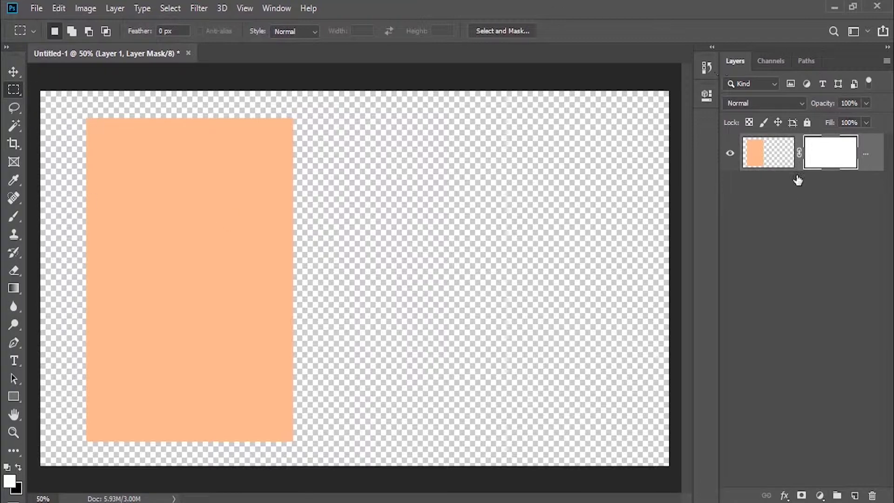
pyautogui.click(757, 155)
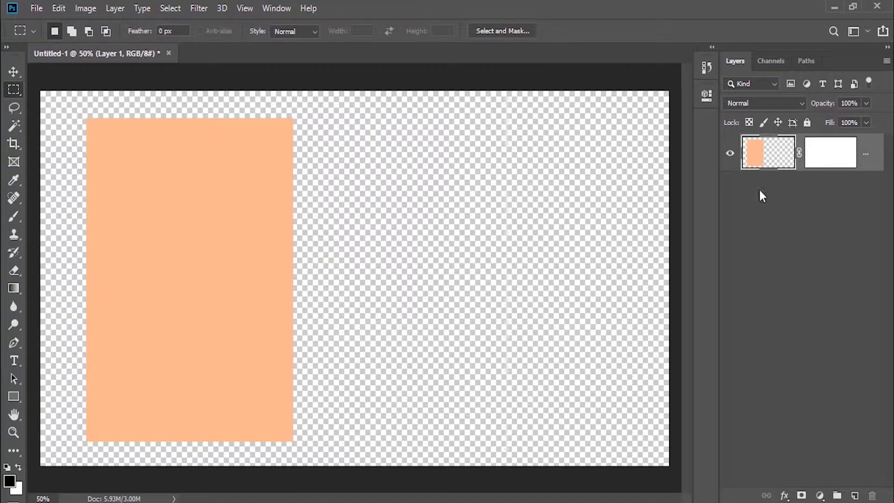
pyautogui.click(832, 159)
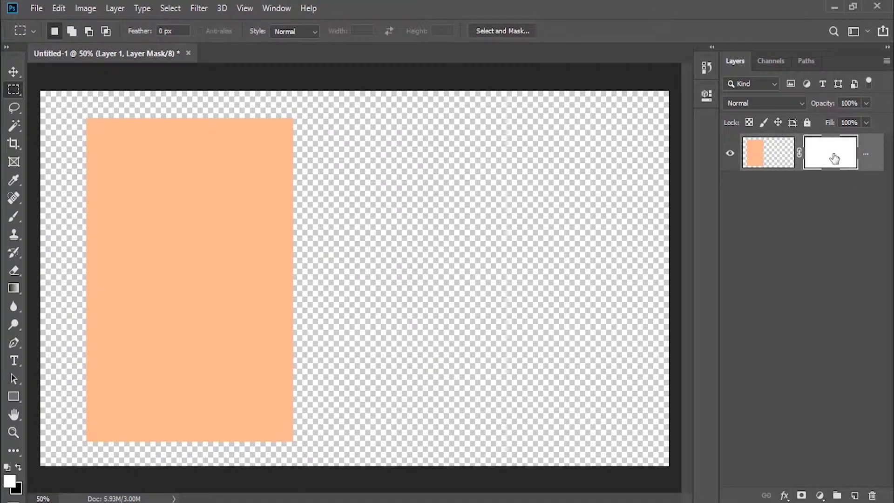
pyautogui.click(766, 164)
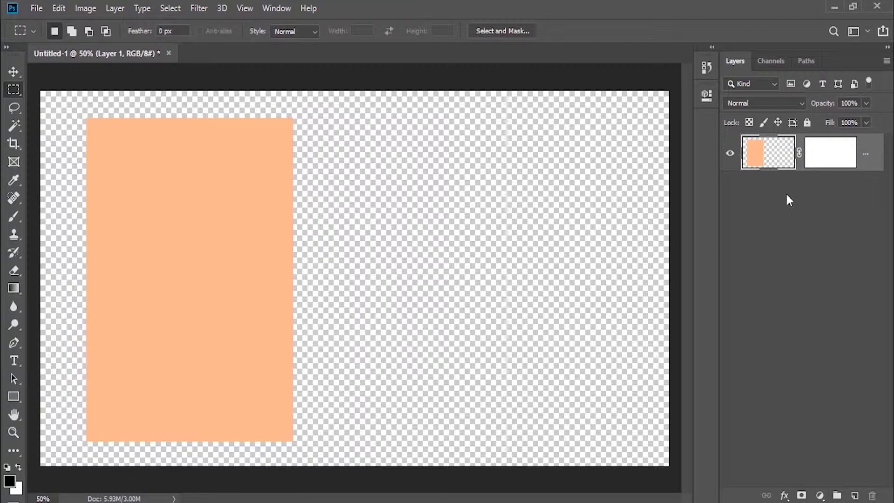
pyautogui.click(825, 155)
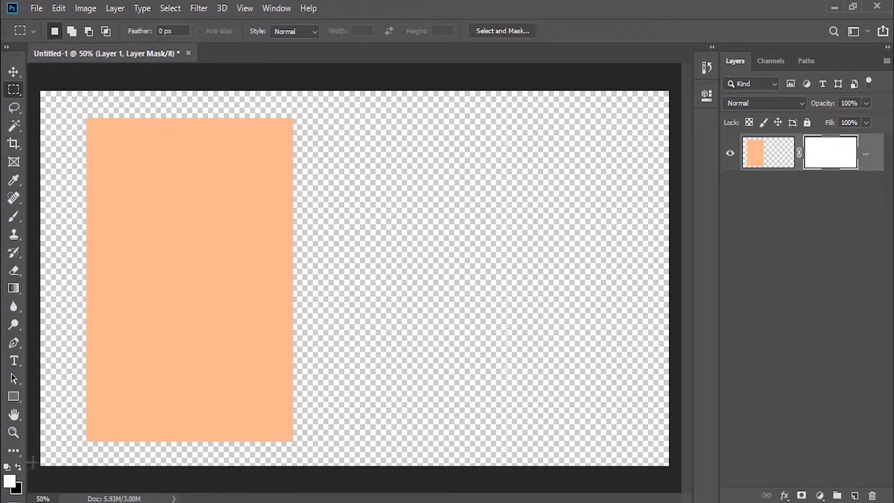
pyautogui.click(774, 157)
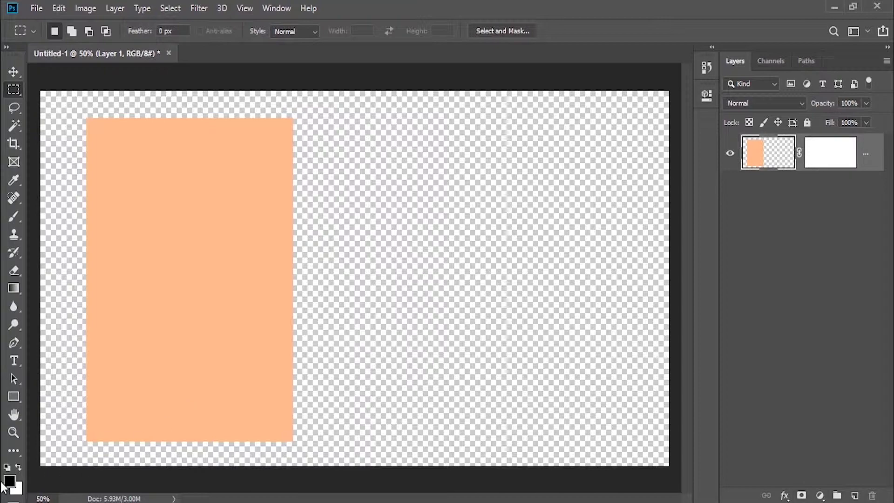
pyautogui.click(17, 466)
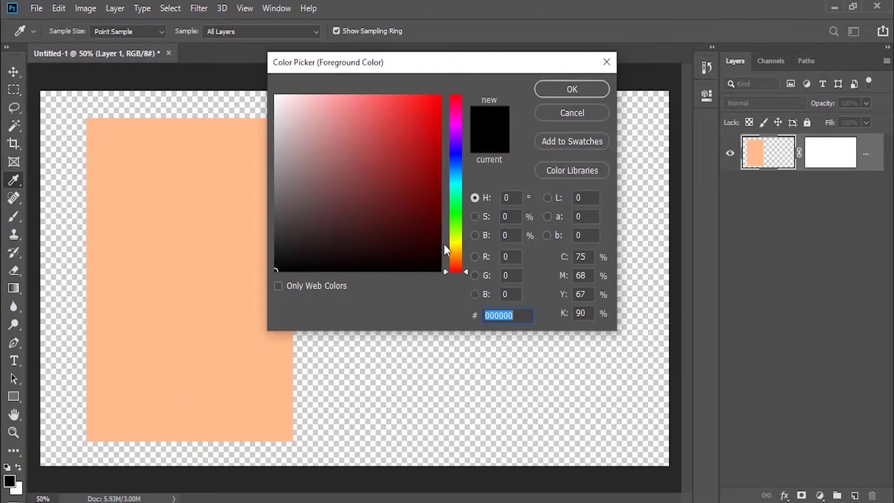
pyautogui.write('ffa9a9')
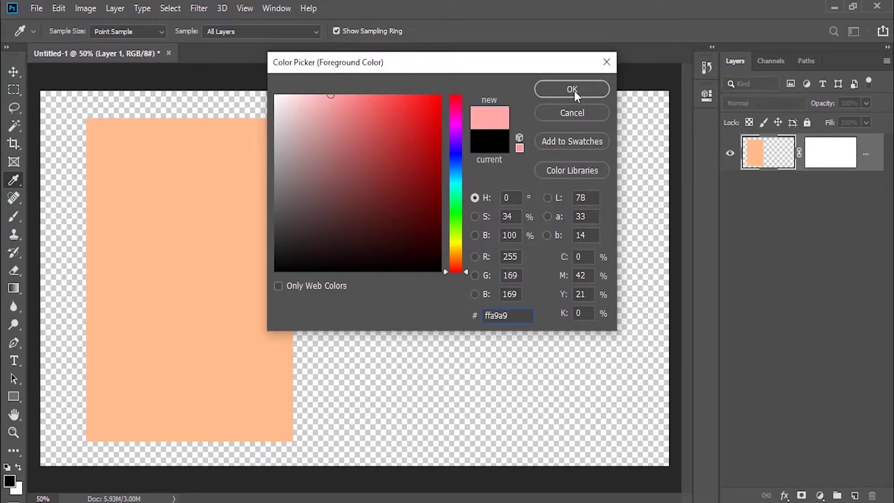
pyautogui.click(574, 91)
pyautogui.press('m')
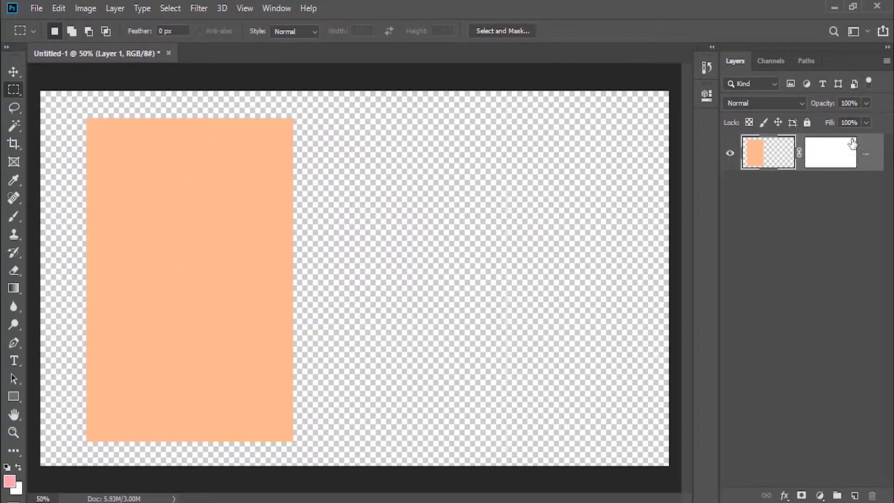
pyautogui.click(831, 156)
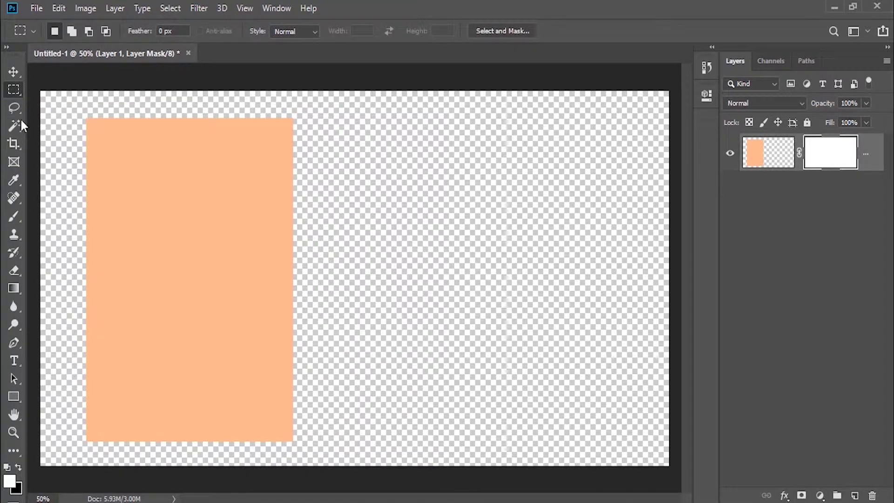
# Step: Select a 250 px soft Brush with default black and white colours
pyautogui.click(15, 217)
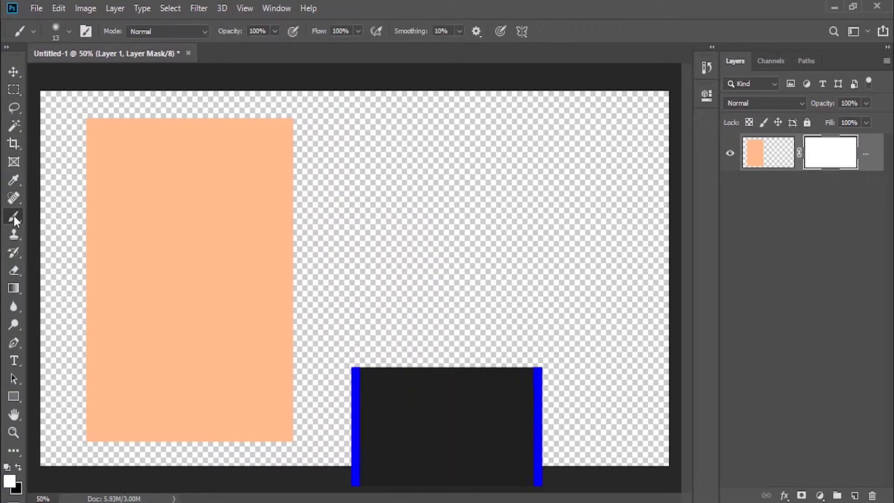
pyautogui.press(']')
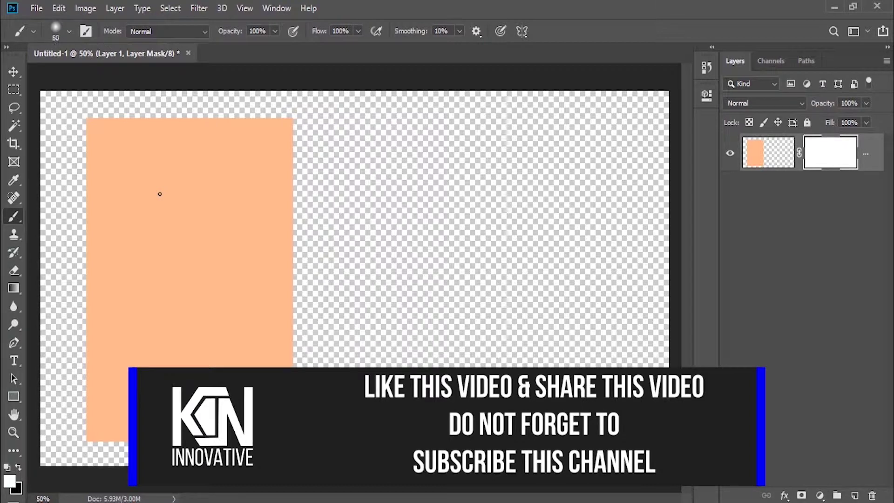
pyautogui.press(']')
pyautogui.press(']')
pyautogui.press(']')
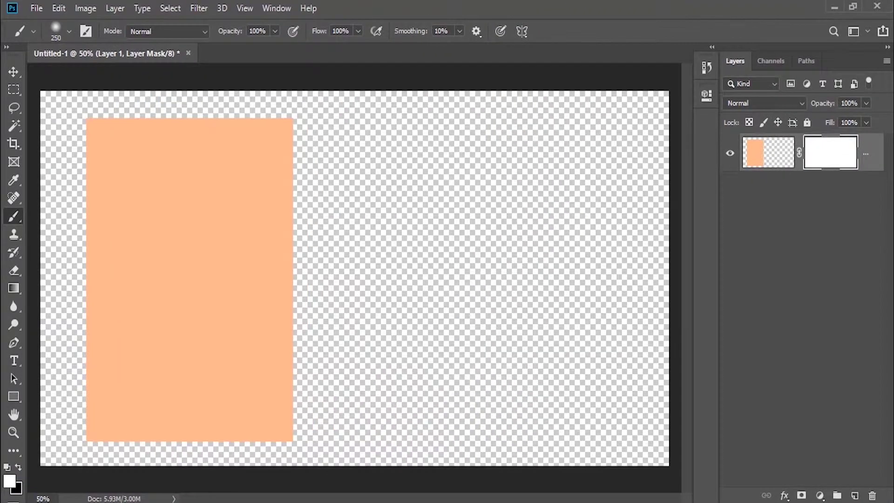
pyautogui.click(18, 466)
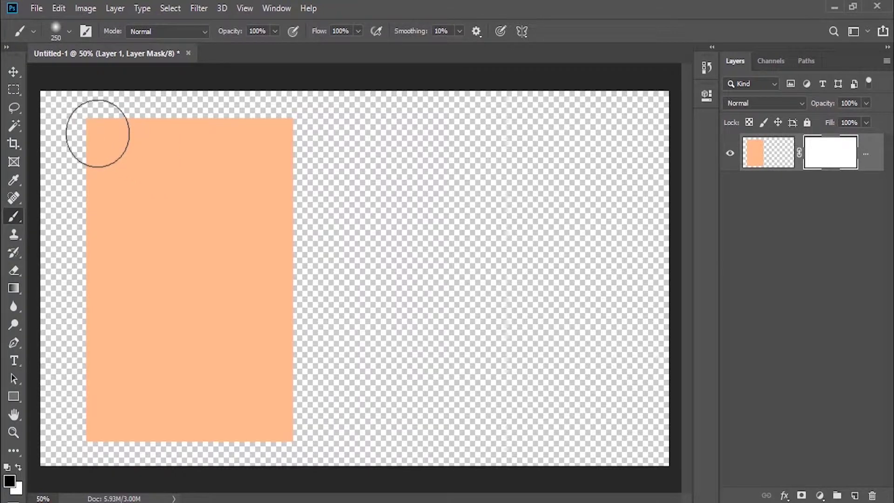
# Step: Paint trial pink strokes on Layer 1's pixels, then undo them
pyautogui.click(758, 156)
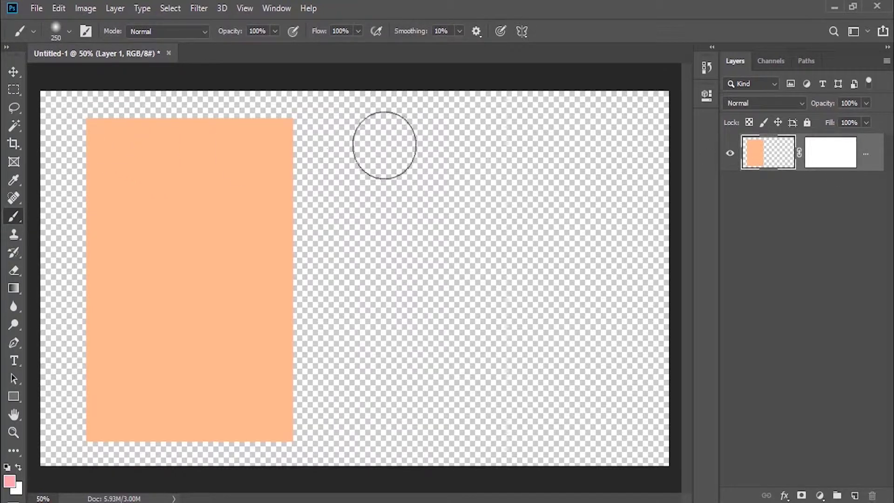
pyautogui.moveTo(169, 163)
pyautogui.mouseDown()
pyautogui.moveTo(209, 324)
pyautogui.moveTo(297, 285)
pyautogui.mouseUp()
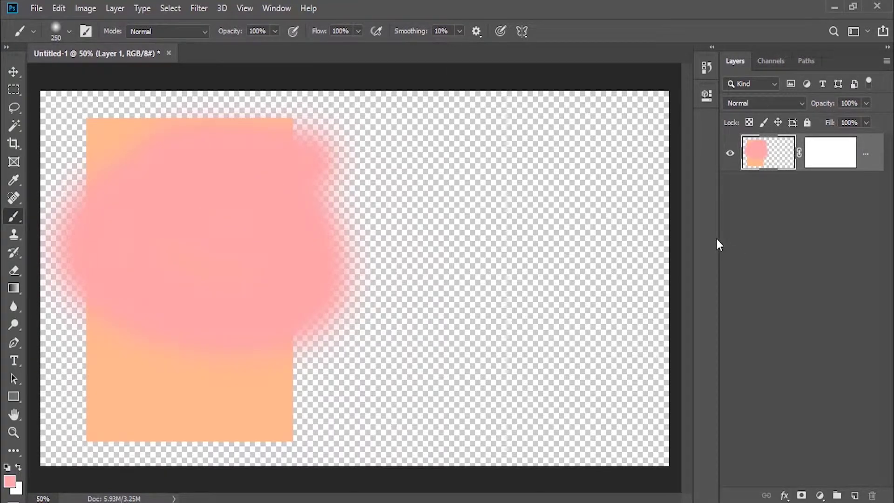
pyautogui.hotkey('ctrl', 'z')
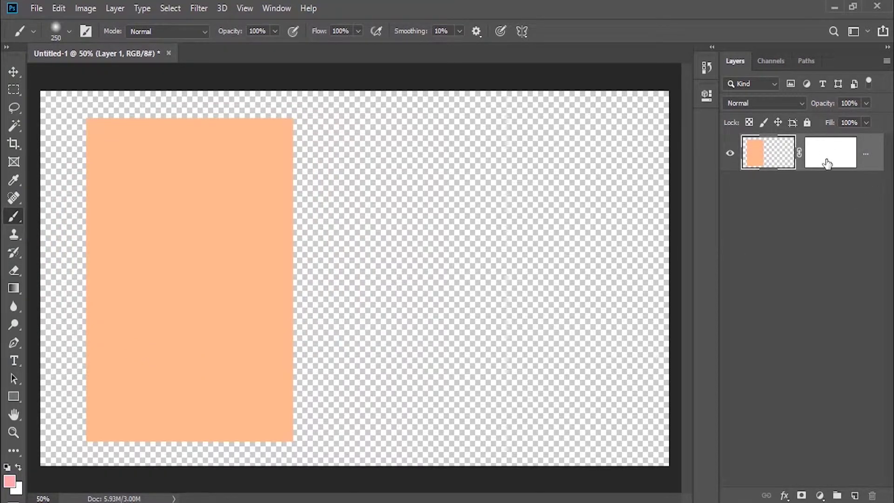
# Step: Paint black on Layer 1's mask to softly hide the rectangle's top, redoing it after a reset
pyautogui.click(826, 163)
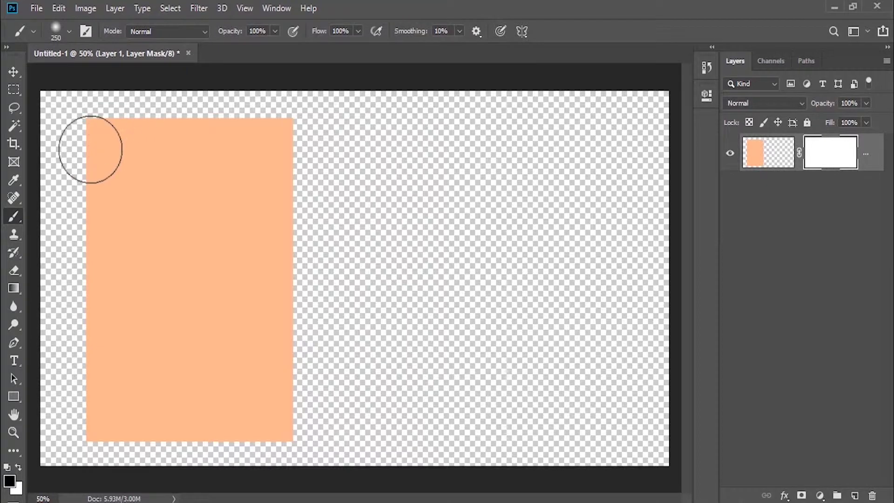
pyautogui.moveTo(92, 146)
pyautogui.mouseDown()
pyautogui.moveTo(225, 145)
pyautogui.moveTo(88, 144)
pyautogui.moveTo(89, 156)
pyautogui.moveTo(69, 172)
pyautogui.moveTo(385, 249)
pyautogui.mouseUp()
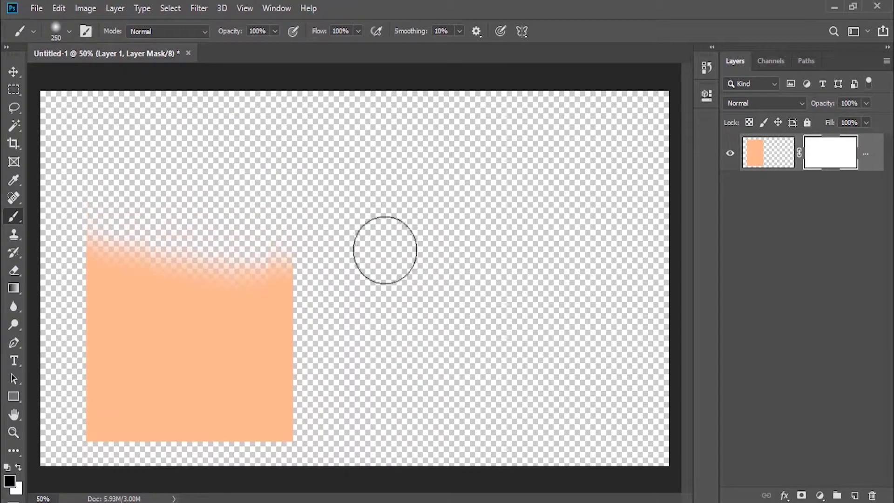
pyautogui.moveTo(86, 206)
pyautogui.mouseDown()
pyautogui.moveTo(117, 243)
pyautogui.moveTo(363, 313)
pyautogui.moveTo(355, 329)
pyautogui.moveTo(239, 335)
pyautogui.moveTo(79, 318)
pyautogui.moveTo(288, 365)
pyautogui.moveTo(347, 407)
pyautogui.moveTo(89, 369)
pyautogui.moveTo(63, 390)
pyautogui.moveTo(124, 412)
pyautogui.mouseUp()
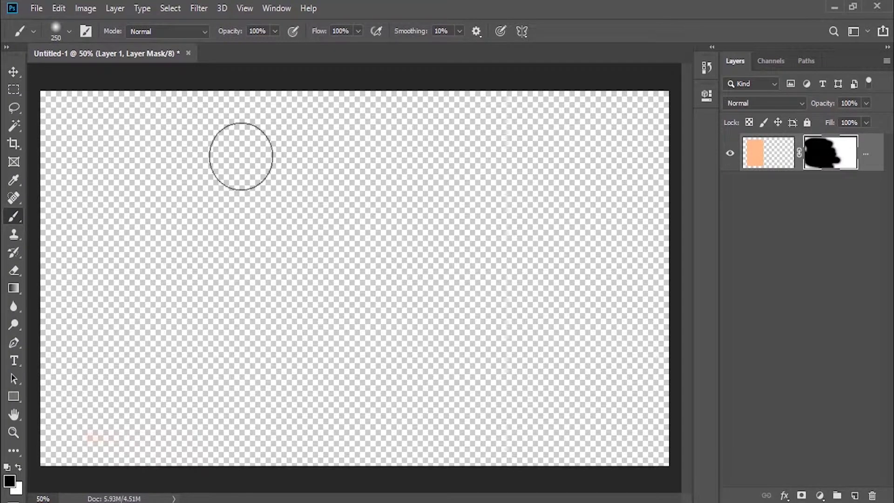
pyautogui.hotkey('ctrl', 'BackSpace')
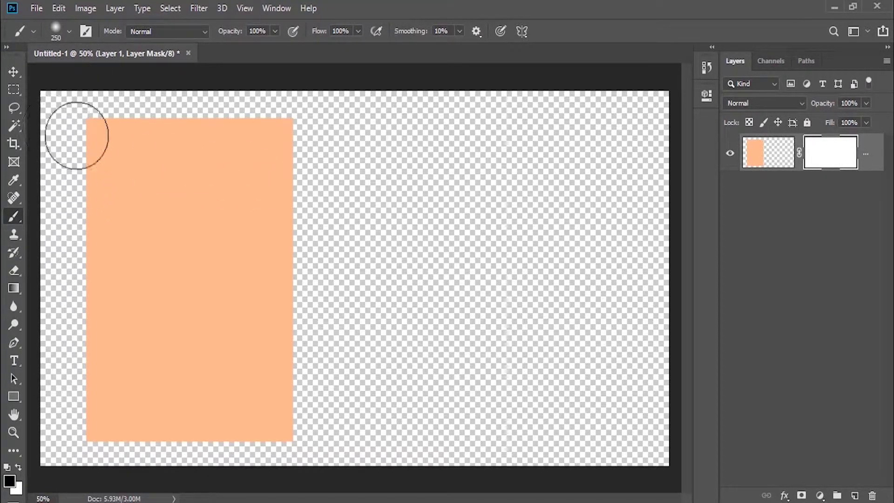
pyautogui.moveTo(76, 136)
pyautogui.mouseDown()
pyautogui.moveTo(261, 135)
pyautogui.moveTo(92, 169)
pyautogui.moveTo(282, 208)
pyautogui.mouseUp()
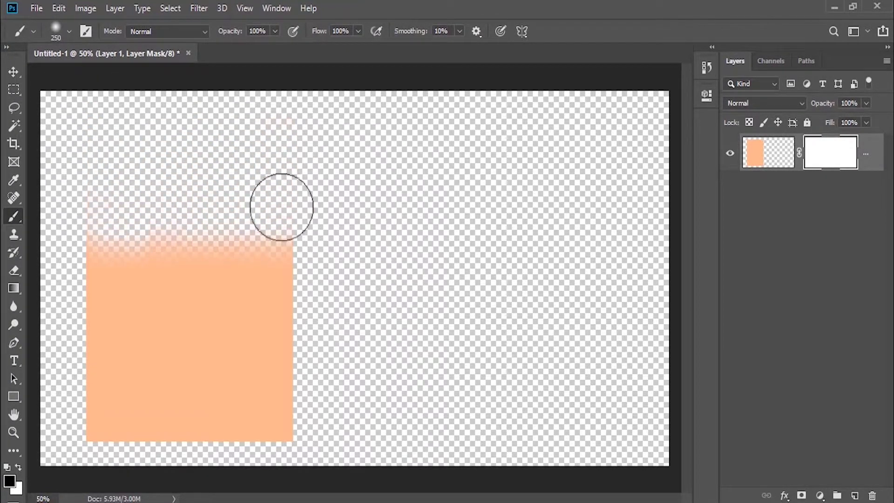
pyautogui.moveTo(68, 196)
pyautogui.mouseDown()
pyautogui.moveTo(119, 225)
pyautogui.moveTo(52, 228)
pyautogui.moveTo(446, 267)
pyautogui.mouseUp()
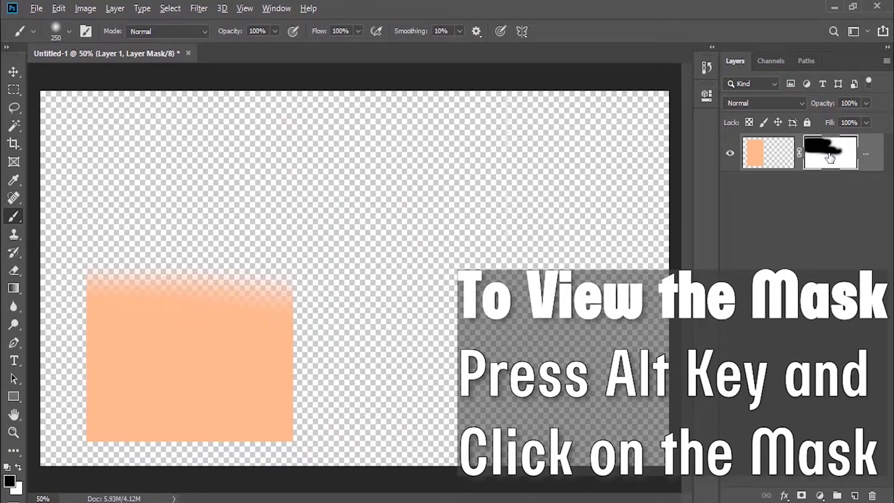
# Step: With the mask viewed alone, paint white to restore the rectangle's lower part
pyautogui.keyDown('alt'); pyautogui.click(830, 158); pyautogui.keyUp('alt')
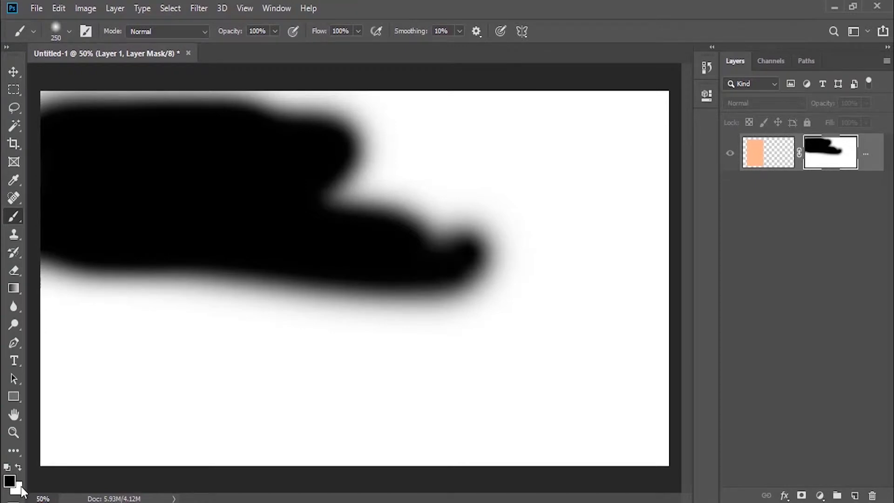
pyautogui.press('x')
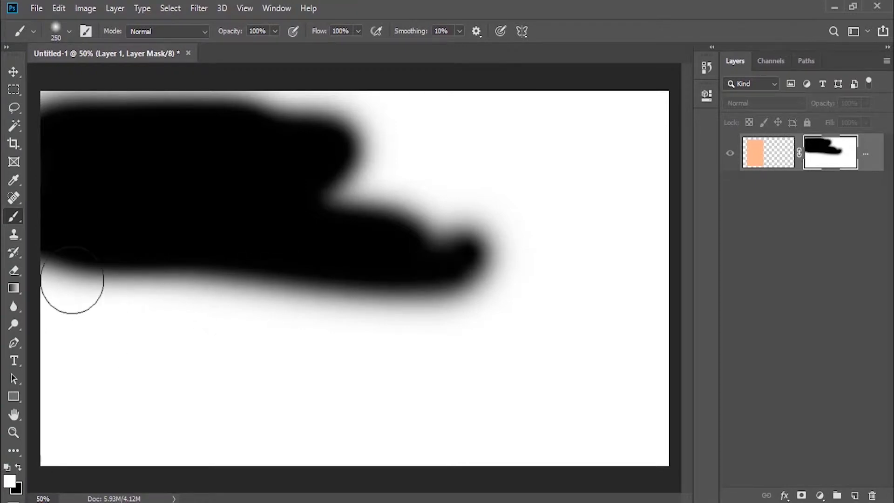
pyautogui.moveTo(72, 286)
pyautogui.mouseDown()
pyautogui.moveTo(247, 315)
pyautogui.moveTo(343, 305)
pyautogui.moveTo(211, 275)
pyautogui.moveTo(37, 301)
pyautogui.moveTo(80, 241)
pyautogui.moveTo(60, 283)
pyautogui.moveTo(489, 290)
pyautogui.moveTo(359, 175)
pyautogui.moveTo(351, 54)
pyautogui.moveTo(329, 85)
pyautogui.moveTo(337, 182)
pyautogui.mouseUp()
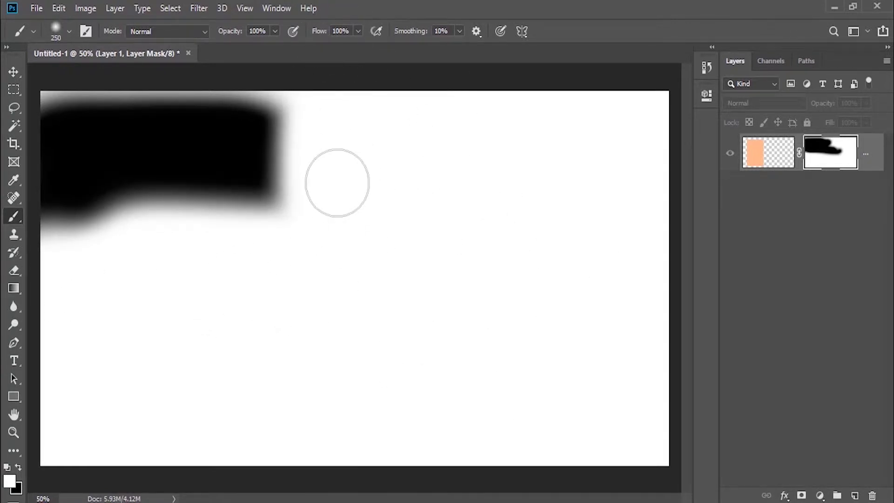
pyautogui.keyDown('alt'); pyautogui.click(833, 152); pyautogui.keyUp('alt')
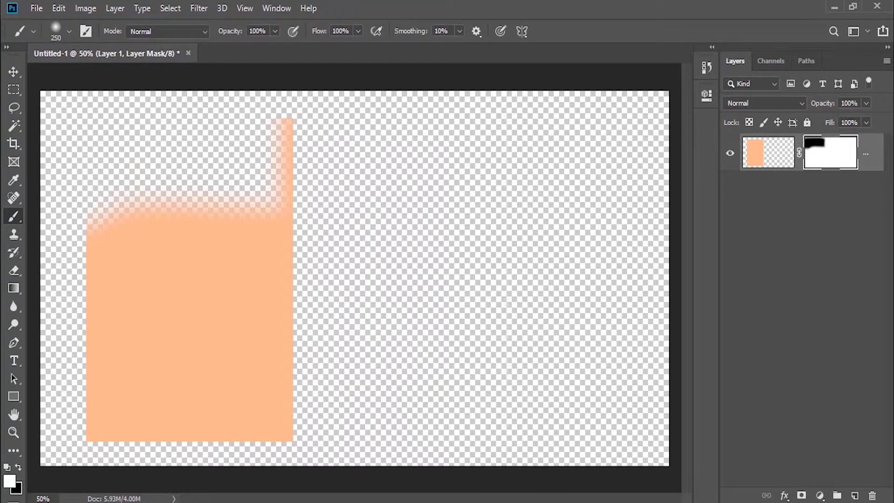
# Step: Fill Layer 1's mask with White using Edit > Fill
pyautogui.click(60, 10)
pyautogui.click(101, 222)
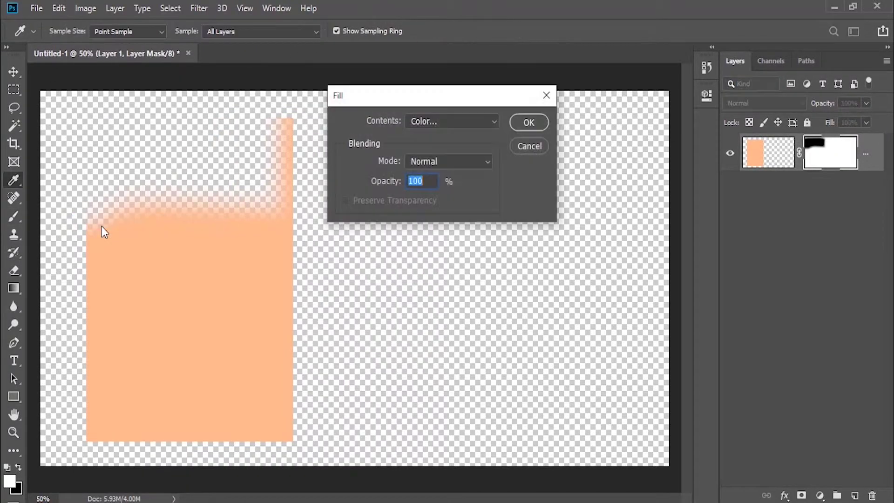
pyautogui.click(492, 120)
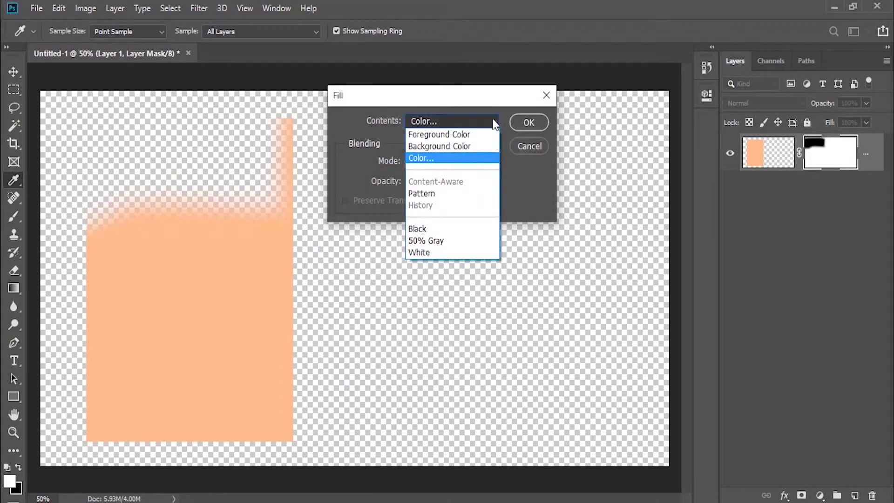
pyautogui.click(448, 252)
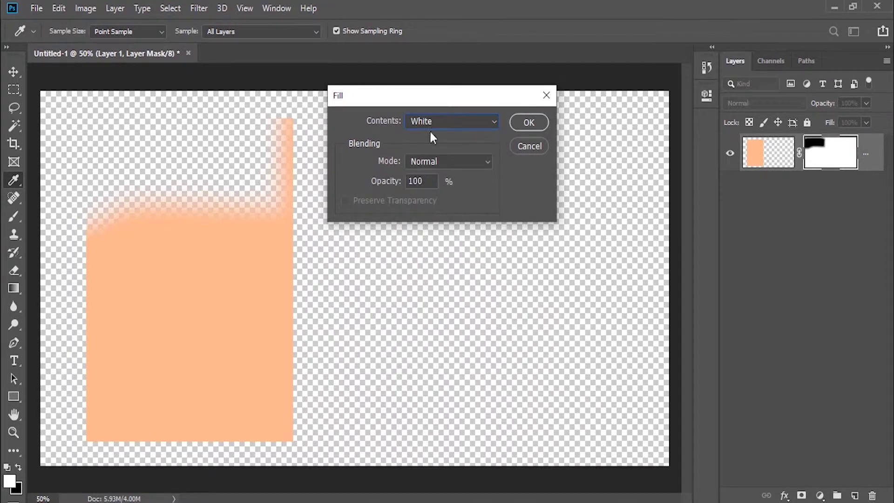
pyautogui.click(535, 122)
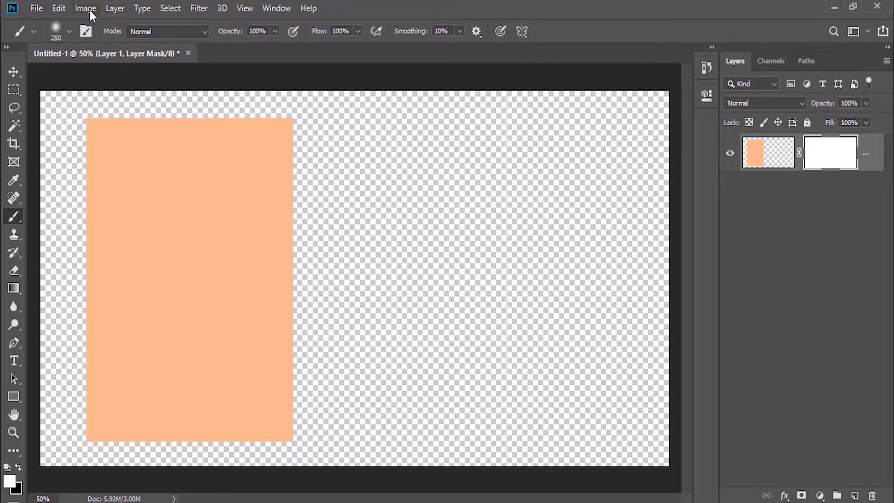
pyautogui.click(63, 5)
pyautogui.click(121, 223)
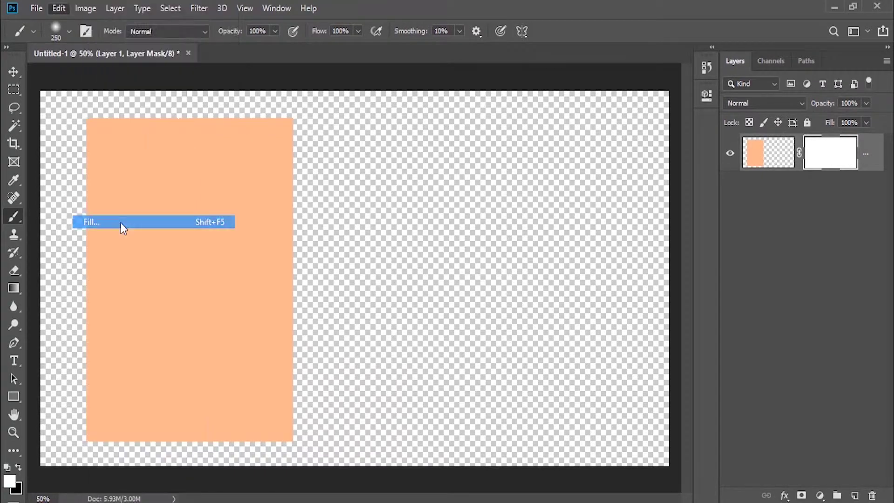
pyautogui.click(455, 126)
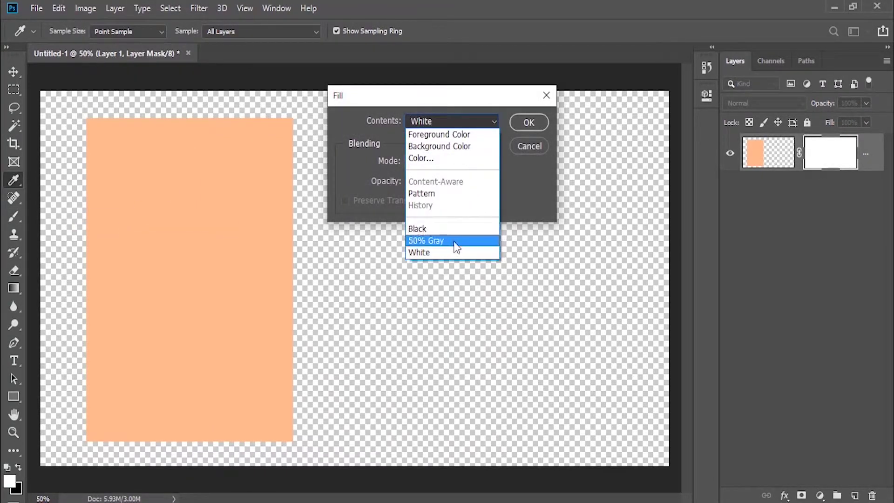
pyautogui.click(457, 230)
pyautogui.click(526, 122)
pyautogui.press('b')
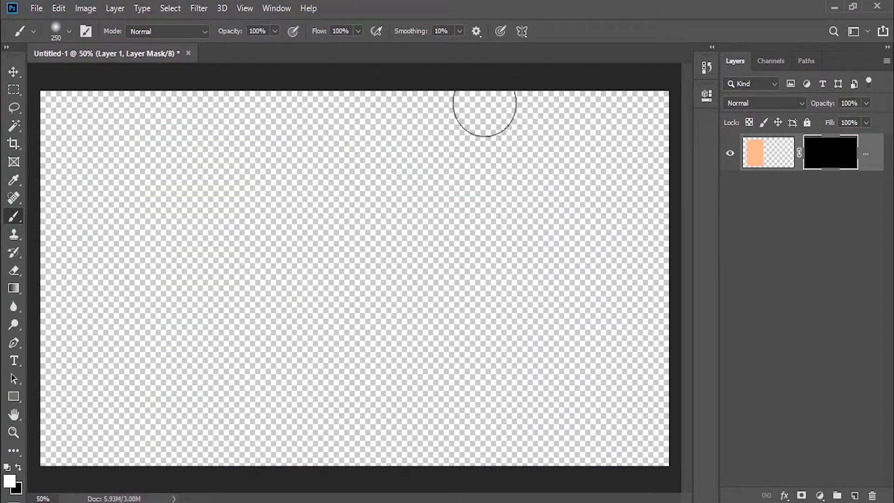
pyautogui.click(59, 9)
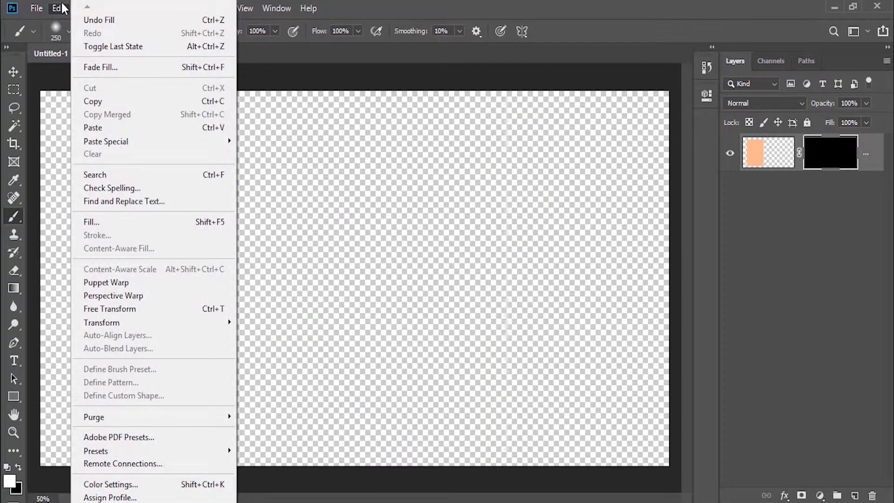
pyautogui.click(117, 223)
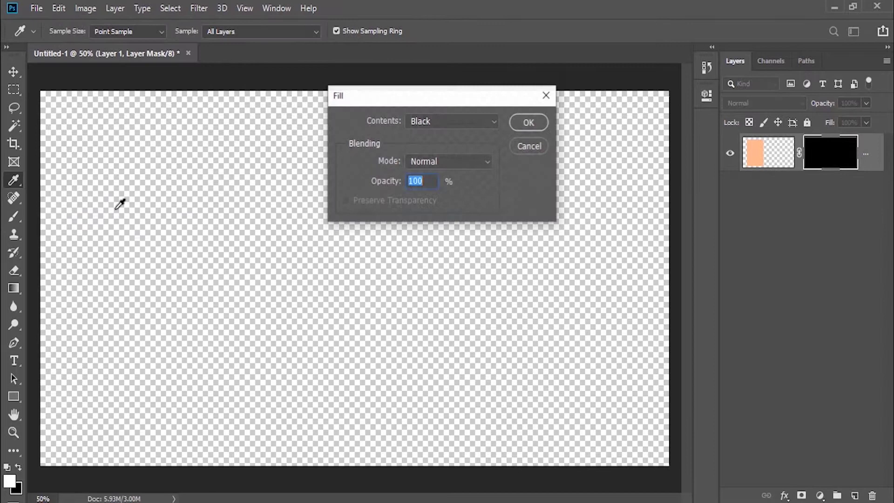
pyautogui.click(468, 116)
pyautogui.click(454, 241)
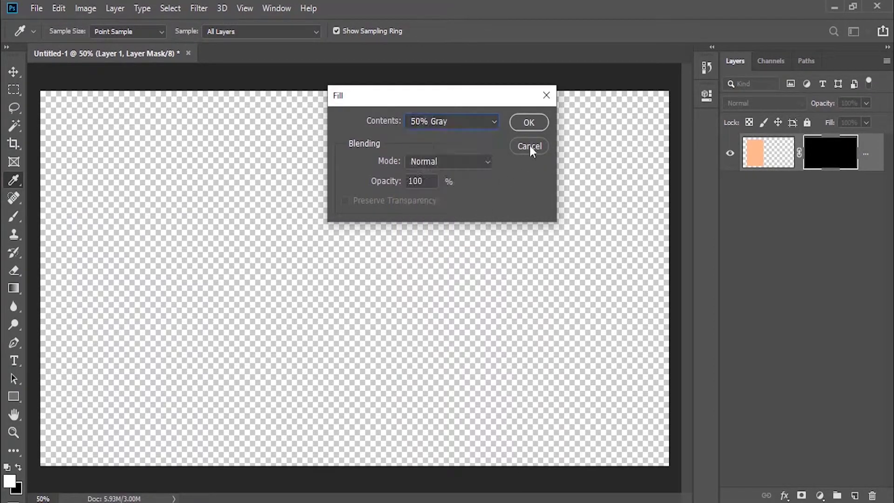
pyautogui.click(529, 122)
pyautogui.press('b')
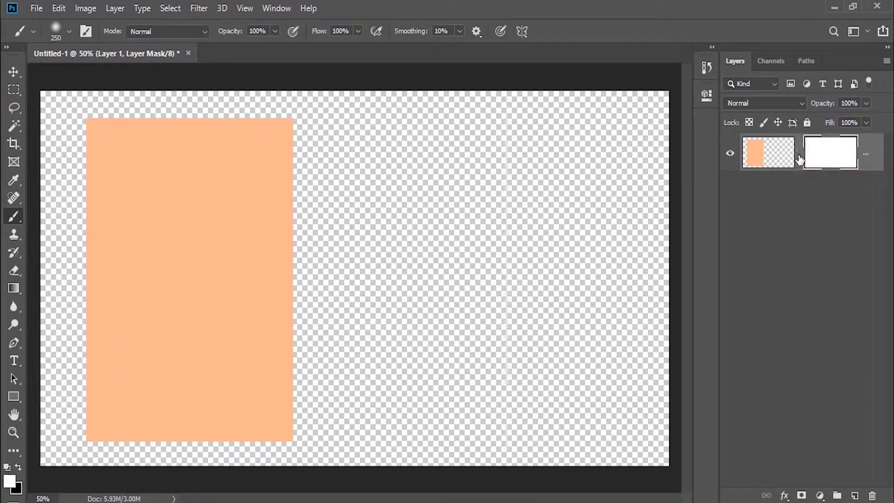
# Step: Unlink the mask and draw a circular elliptical selection on the upper peach rectangle
pyautogui.click(799, 154)
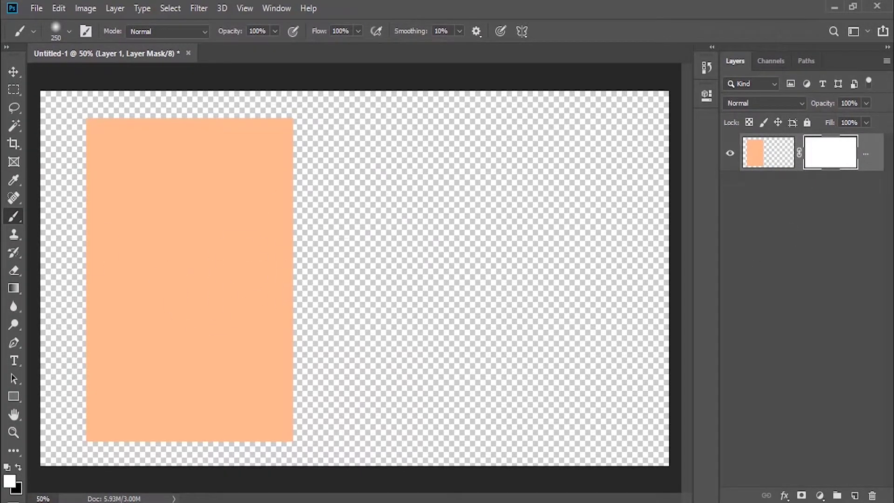
pyautogui.click(13, 88)
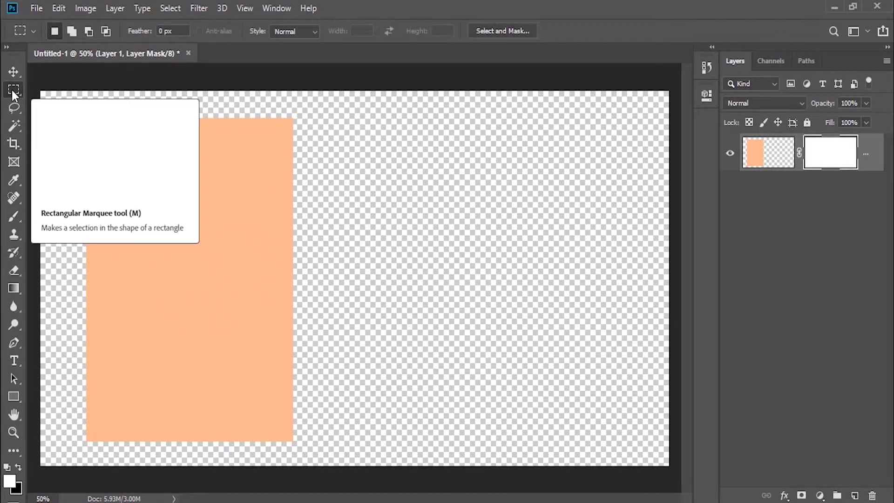
pyautogui.hotkey('shift', 'm')
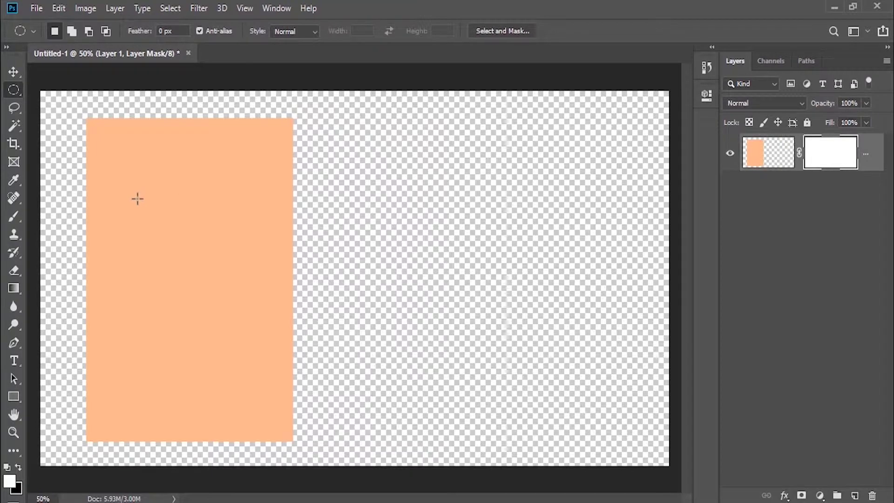
pyautogui.moveTo(138, 199); pyautogui.dragTo(253, 341)
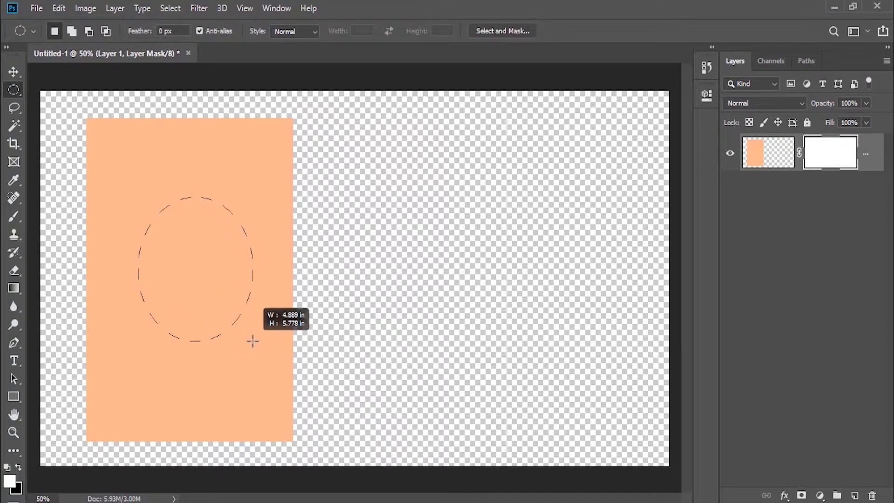
pyautogui.moveTo(253, 341)
pyautogui.mouseDown()
pyautogui.moveTo(269, 368)
pyautogui.moveTo(251, 358)
pyautogui.mouseUp()
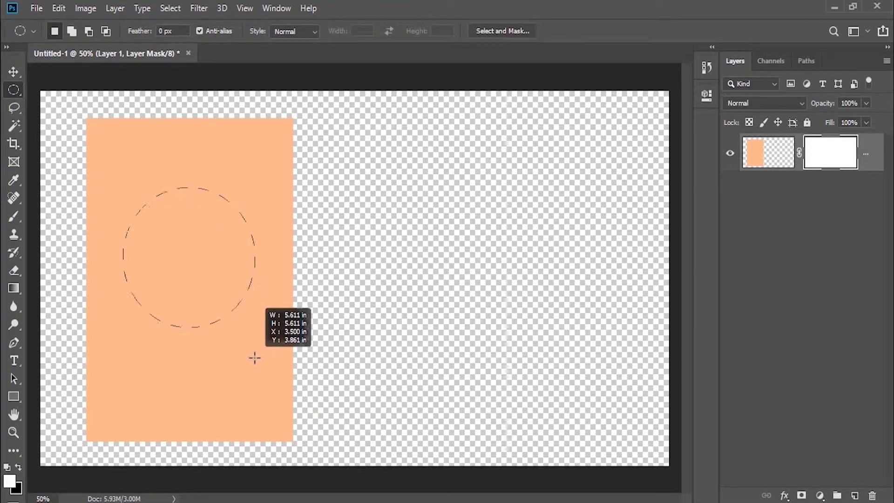
pyautogui.moveTo(251, 358); pyautogui.dragTo(257, 357)
pyautogui.click(256, 356)
pyautogui.hotkey('ctrl', 'z')
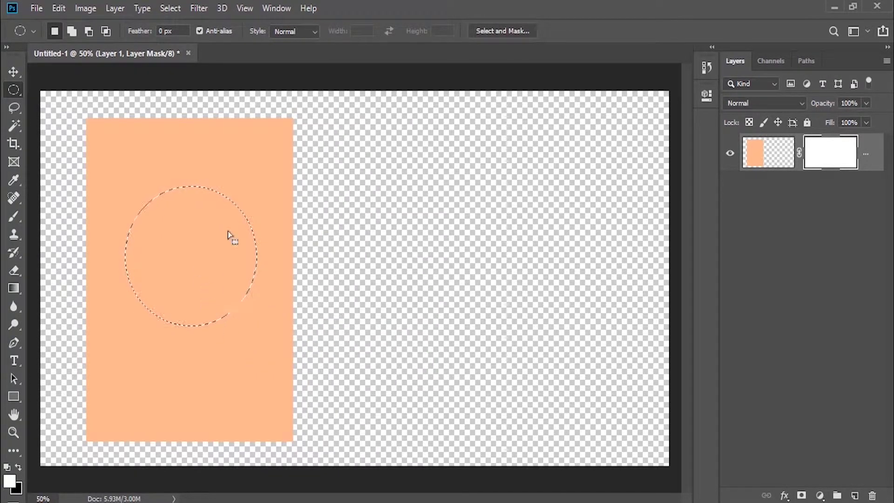
# Step: Fill the circular selection in Layer 1's mask with black
pyautogui.click(58, 6)
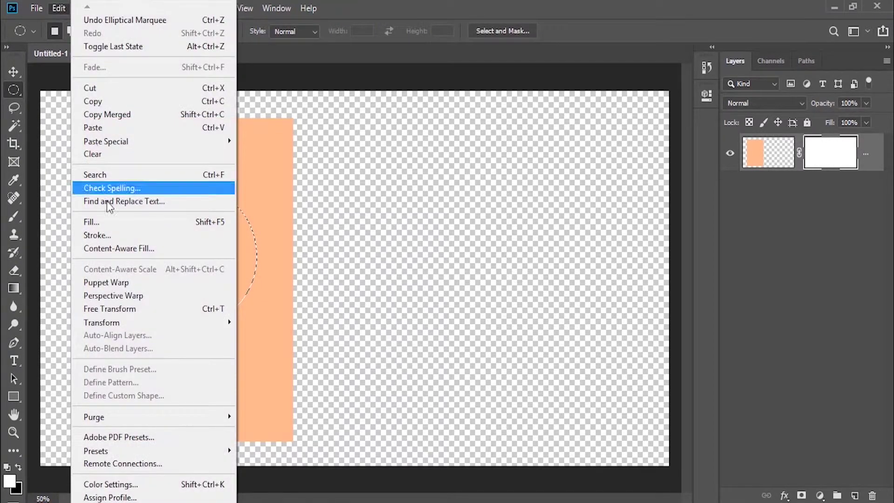
pyautogui.click(110, 217)
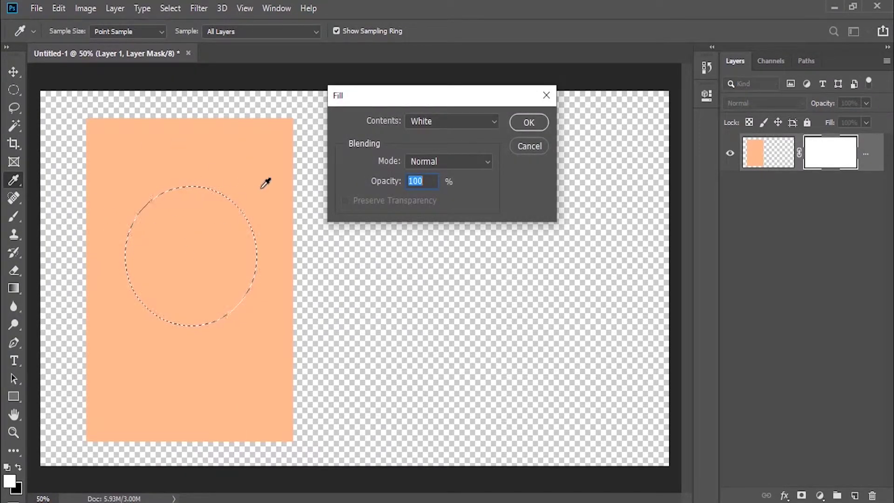
pyautogui.click(445, 120)
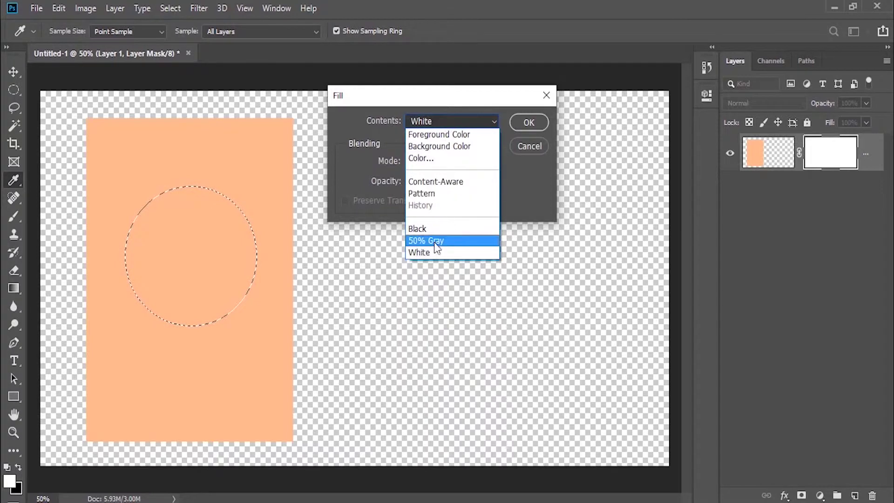
pyautogui.click(434, 226)
pyautogui.click(529, 122)
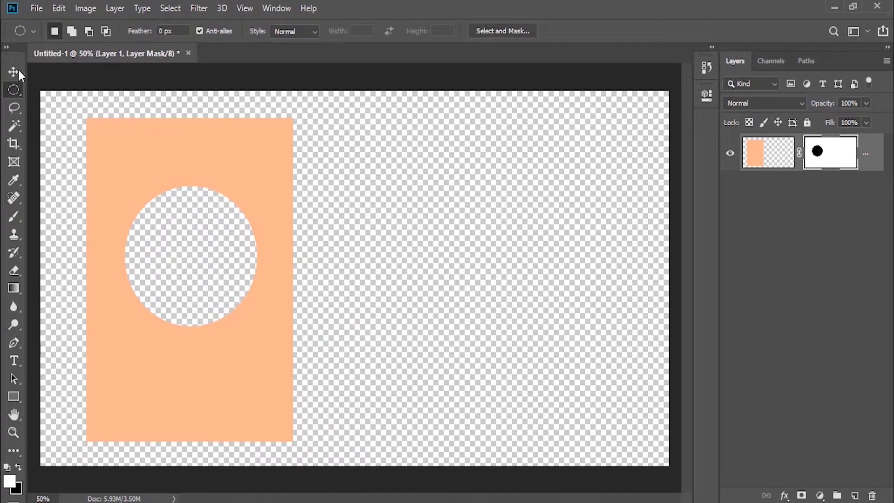
# Step: Try moving the peach rectangle right and back left with the Move tool
pyautogui.click(13, 72)
pyautogui.moveTo(163, 192)
pyautogui.mouseDown()
pyautogui.moveTo(398, 191)
pyautogui.moveTo(269, 177)
pyautogui.mouseUp()
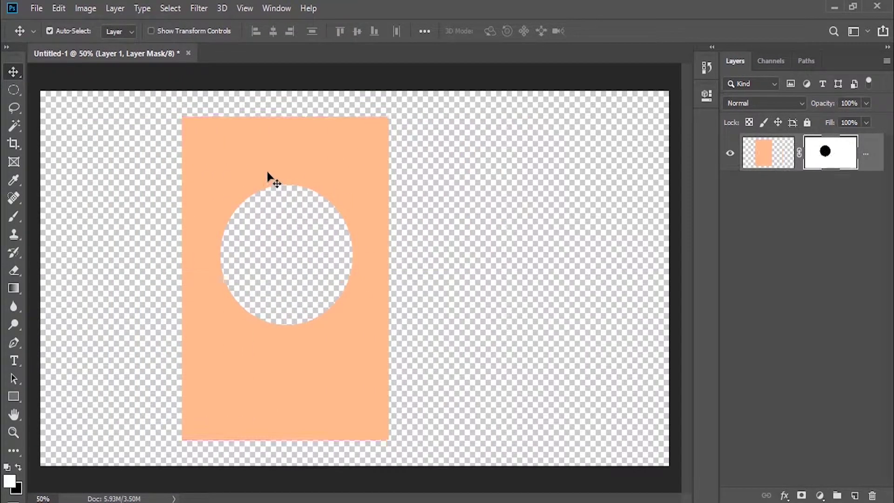
pyautogui.moveTo(212, 176); pyautogui.dragTo(124, 177)
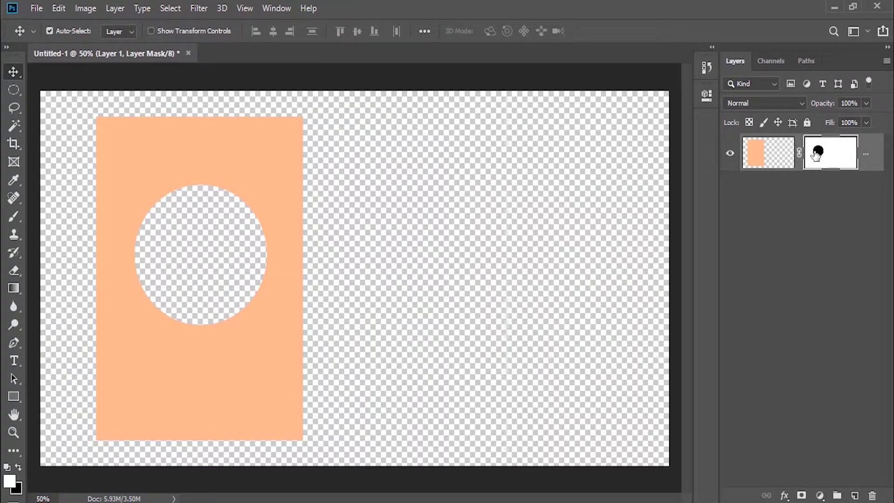
pyautogui.moveTo(234, 180); pyautogui.dragTo(466, 174)
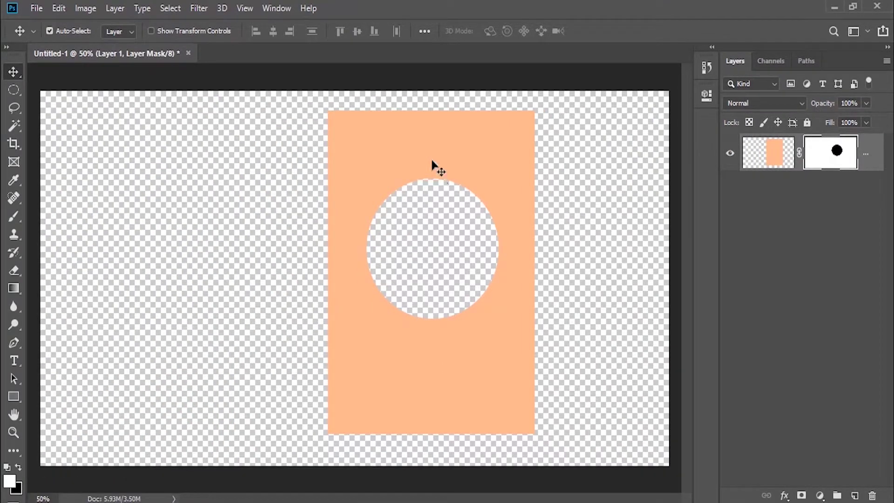
pyautogui.moveTo(432, 161); pyautogui.dragTo(199, 148)
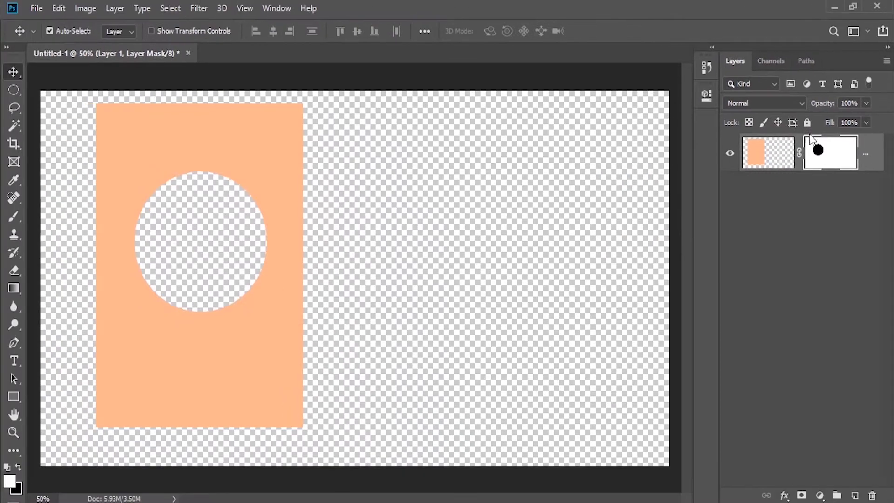
# Step: Unlink the mask and slide only the peach rectangle to the right side
pyautogui.click(799, 153)
pyautogui.click(769, 164)
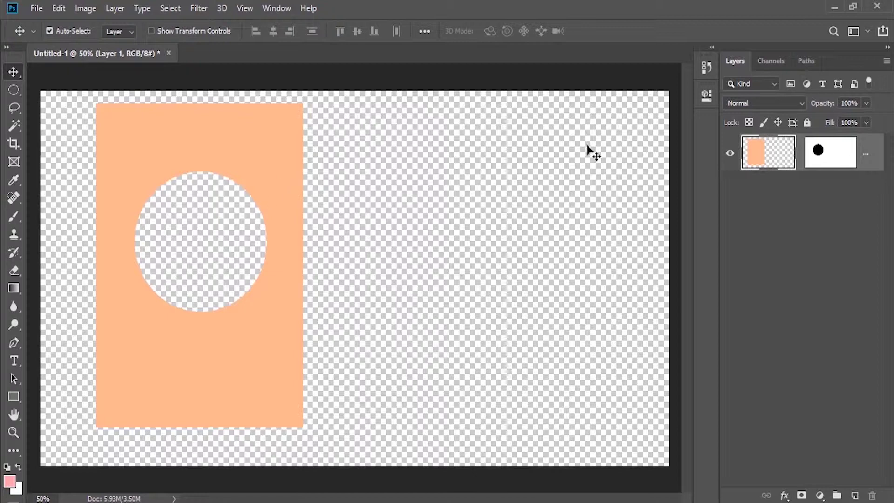
pyautogui.click(833, 159)
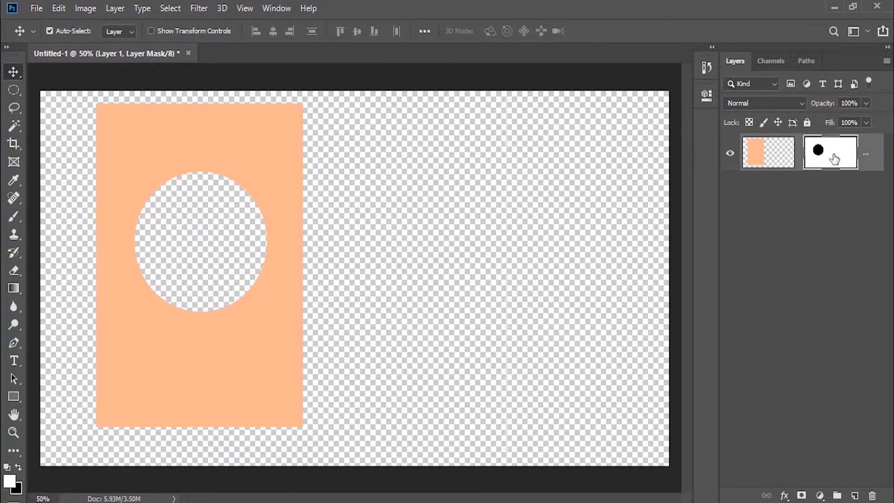
pyautogui.click(772, 161)
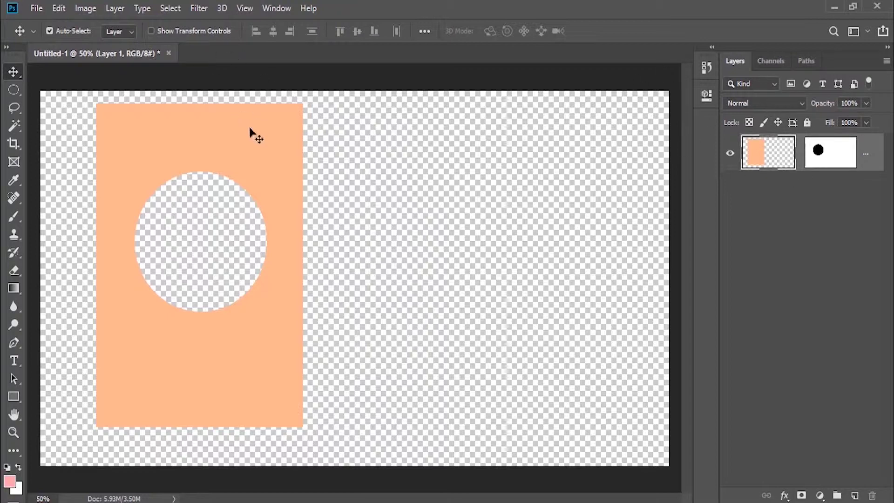
pyautogui.moveTo(250, 129)
pyautogui.mouseDown()
pyautogui.moveTo(483, 123)
pyautogui.moveTo(573, 133)
pyautogui.mouseUp()
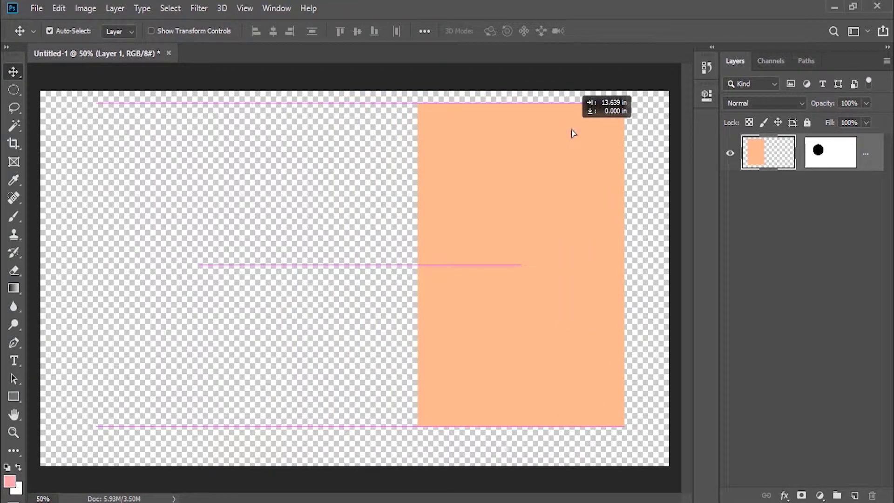
pyautogui.moveTo(573, 133); pyautogui.dragTo(572, 132)
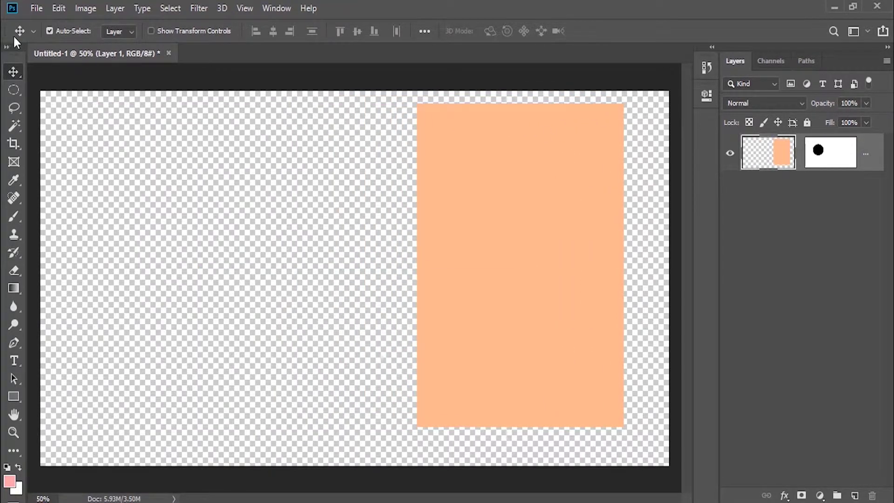
# Step: Move the mask's circular hole onto the rectangle's left edge, relink, and reposition both
pyautogui.click(837, 165)
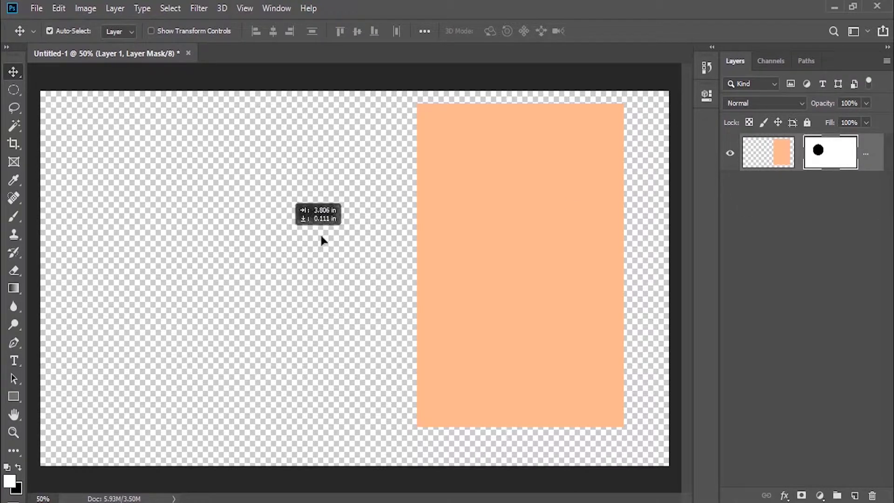
pyautogui.moveTo(321, 239)
pyautogui.mouseDown()
pyautogui.moveTo(559, 249)
pyautogui.moveTo(521, 159)
pyautogui.moveTo(506, 148)
pyautogui.mouseUp()
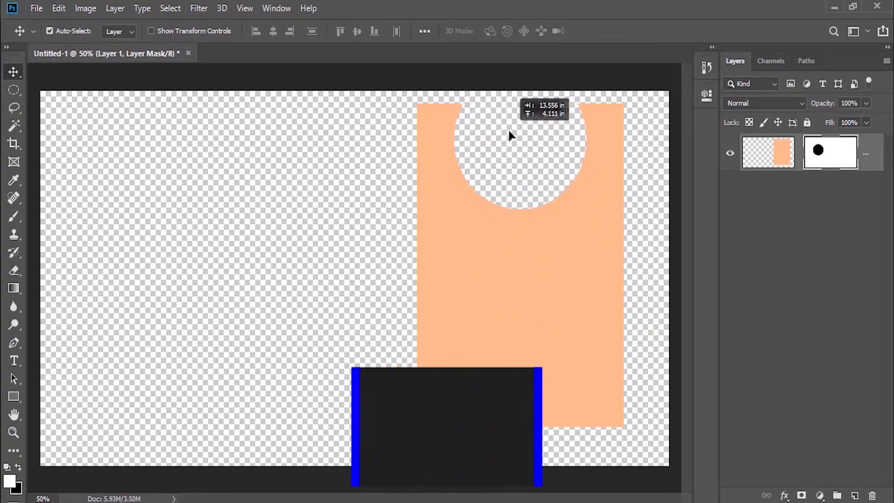
pyautogui.moveTo(508, 133)
pyautogui.mouseDown()
pyautogui.moveTo(497, 298)
pyautogui.moveTo(416, 252)
pyautogui.mouseUp()
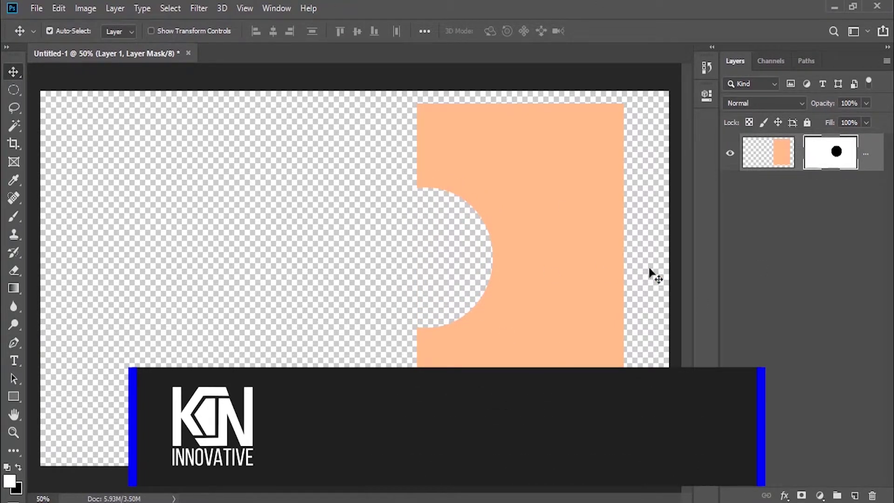
pyautogui.click(798, 155)
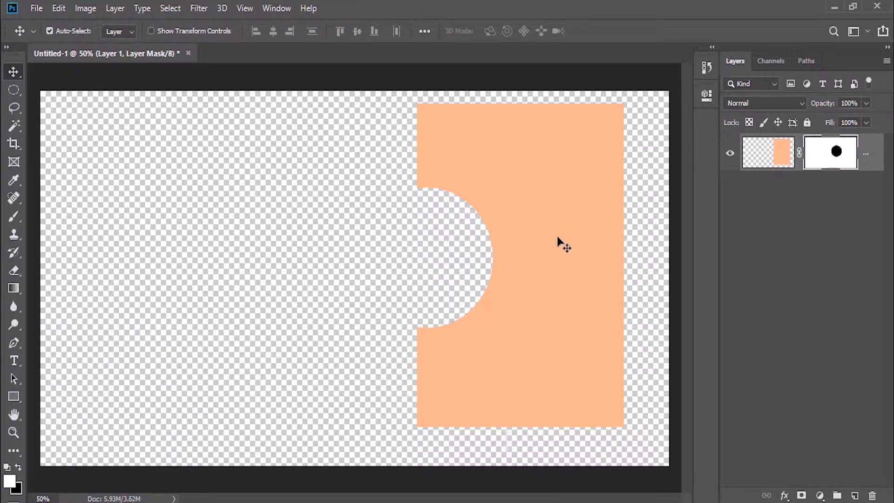
pyautogui.moveTo(559, 244)
pyautogui.mouseDown()
pyautogui.moveTo(323, 236)
pyautogui.moveTo(314, 252)
pyautogui.moveTo(214, 242)
pyautogui.moveTo(416, 238)
pyautogui.mouseUp()
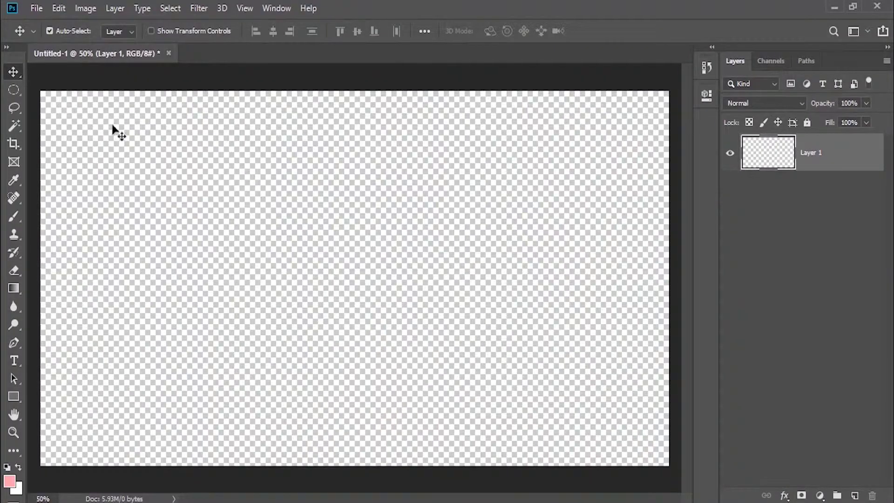
# Step: Draw a large circular selection on the left of the empty canvas, ready for Fill
pyautogui.click(14, 89)
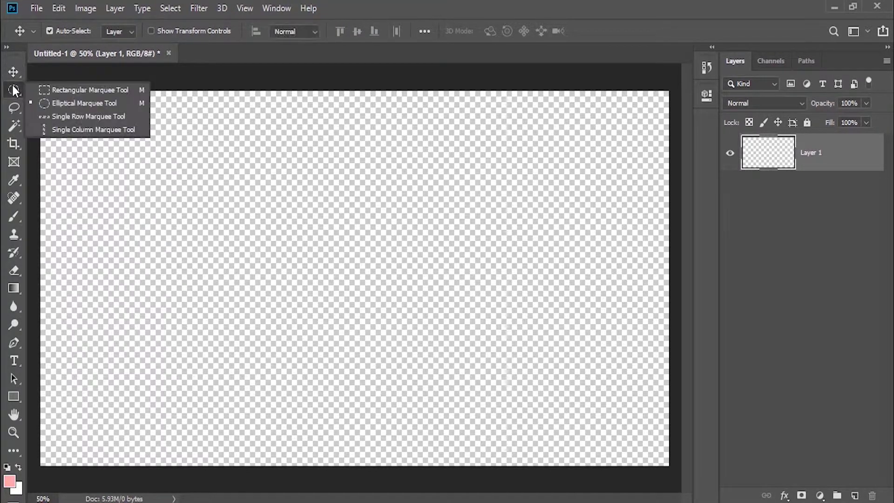
pyautogui.moveTo(172, 124); pyautogui.dragTo(290, 280)
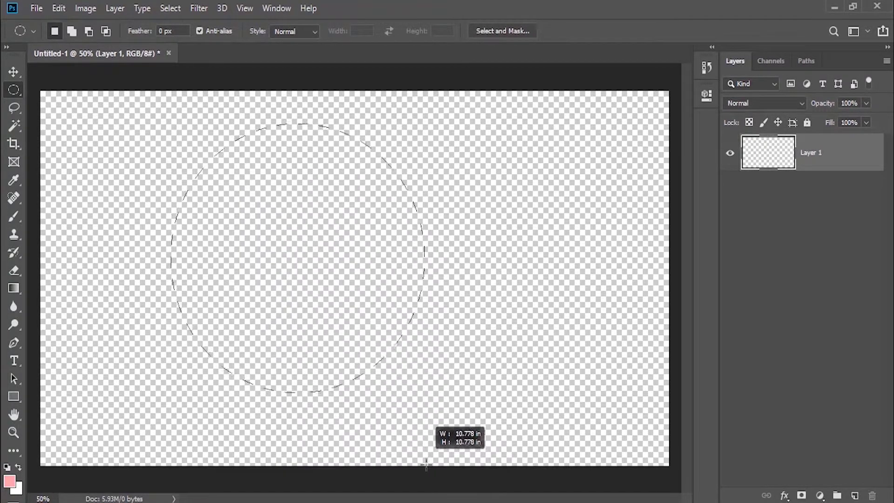
pyautogui.moveTo(290, 280)
pyautogui.mouseDown()
pyautogui.moveTo(458, 498)
pyautogui.moveTo(459, 484)
pyautogui.mouseUp()
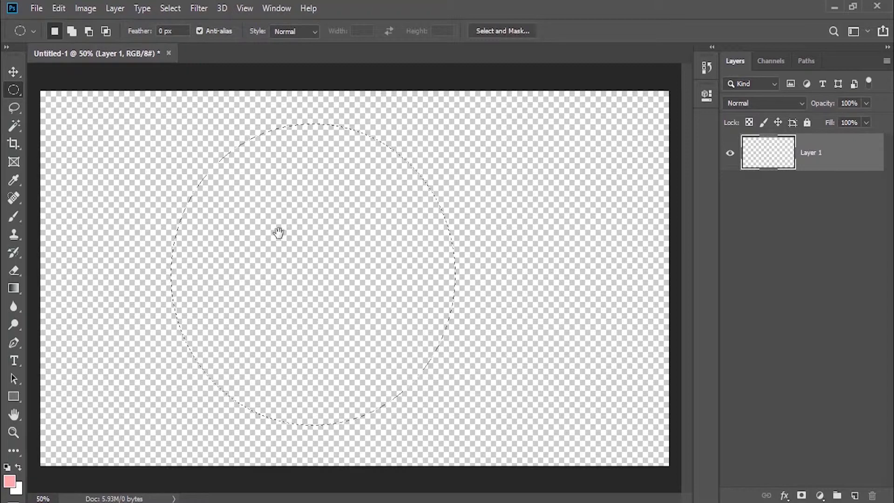
pyautogui.click(241, 231)
pyautogui.hotkey('ctrl', 'z')
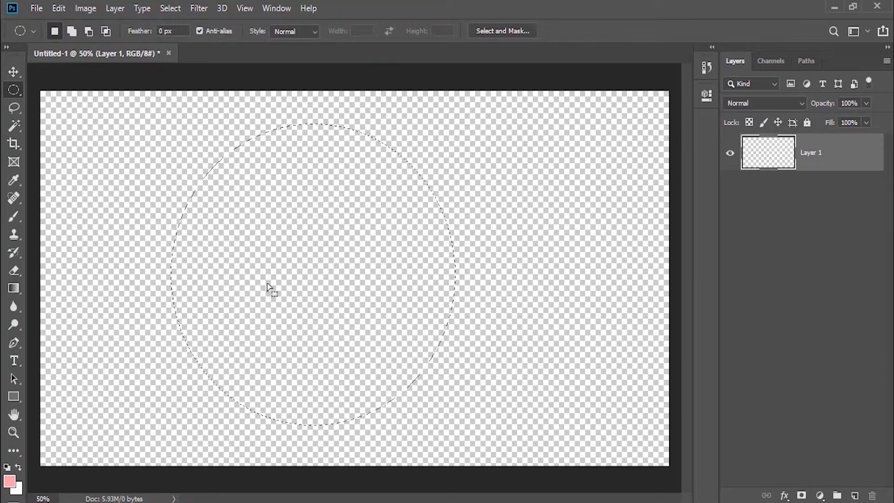
pyautogui.moveTo(269, 288)
pyautogui.mouseDown()
pyautogui.moveTo(180, 274)
pyautogui.moveTo(175, 290)
pyautogui.mouseUp()
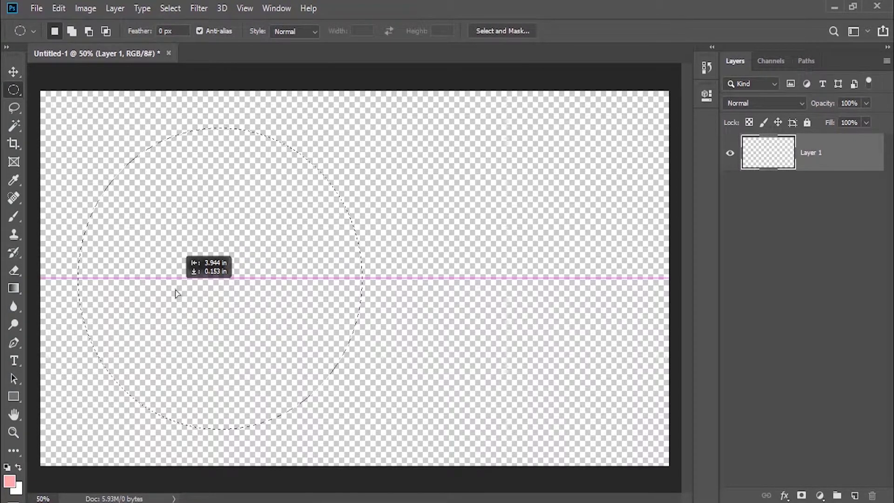
pyautogui.press('i')
pyautogui.hotkey('shift', 'BackSpace')
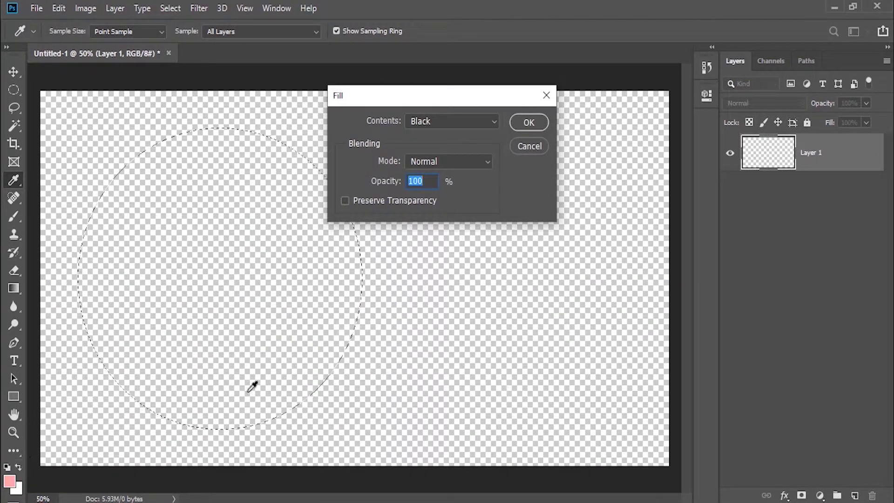
# Step: Fill the circular selection with a custom peach colour, then deselect
pyautogui.click(426, 122)
pyautogui.click(426, 161)
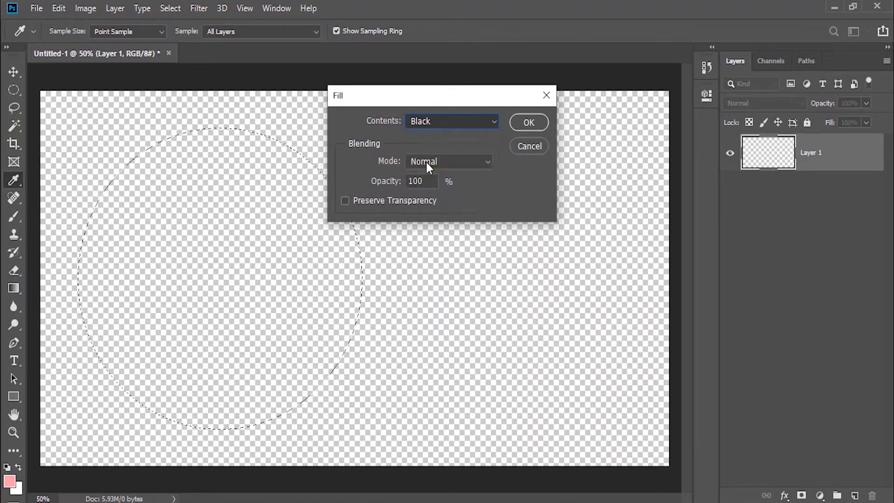
pyautogui.click(570, 87)
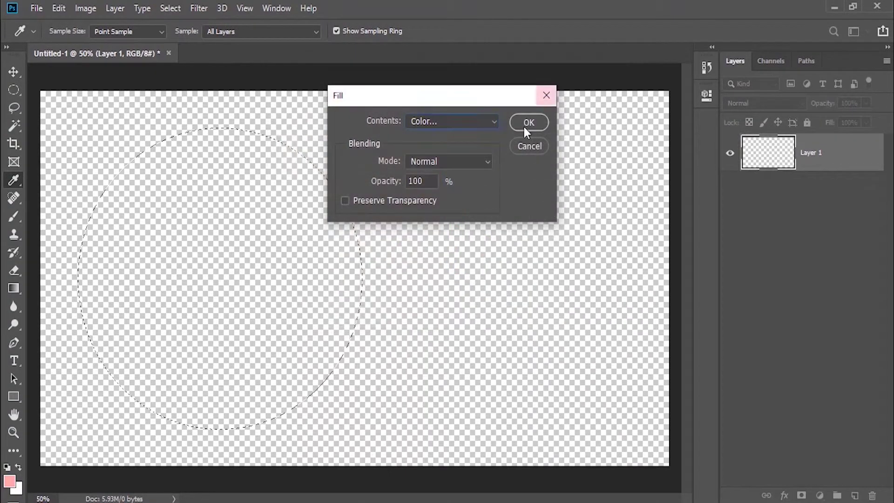
pyautogui.click(524, 128)
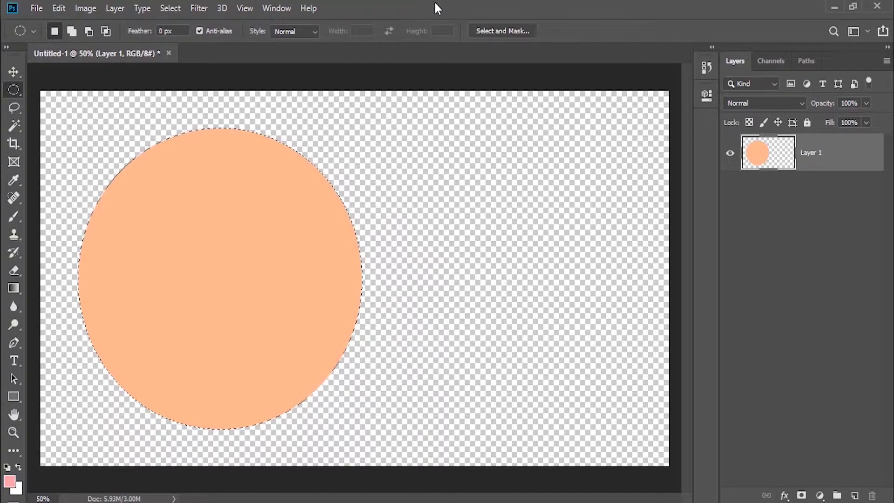
pyautogui.hotkey('ctrl', 'd')
# Step: On new Layer 2, fill a circle right of the peach one with pale yellow
pyautogui.click(855, 495)
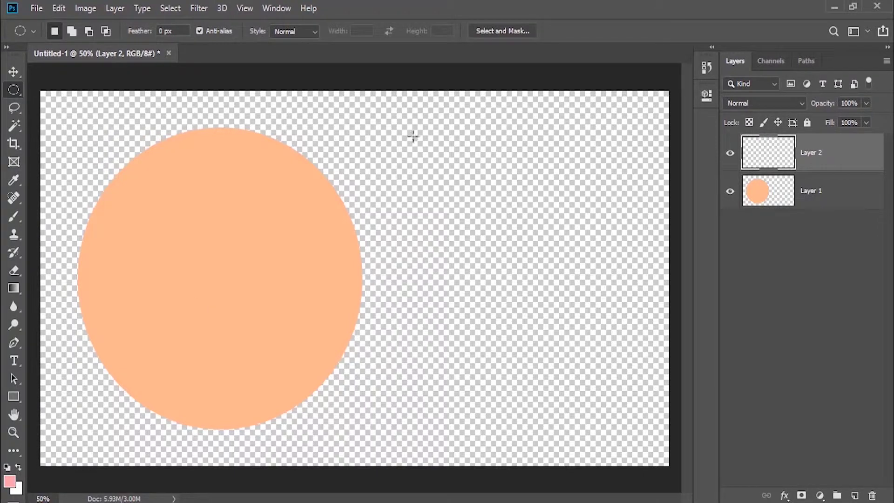
pyautogui.moveTo(354, 116)
pyautogui.mouseDown()
pyautogui.moveTo(621, 357)
pyautogui.moveTo(676, 414)
pyautogui.moveTo(680, 442)
pyautogui.mouseUp()
pyautogui.hotkey('shift', 'F5')
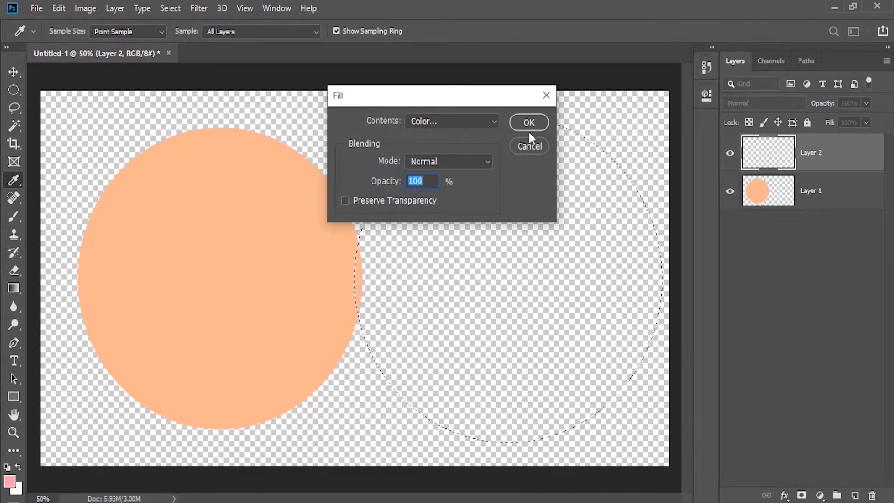
pyautogui.click(493, 121)
pyautogui.click(449, 157)
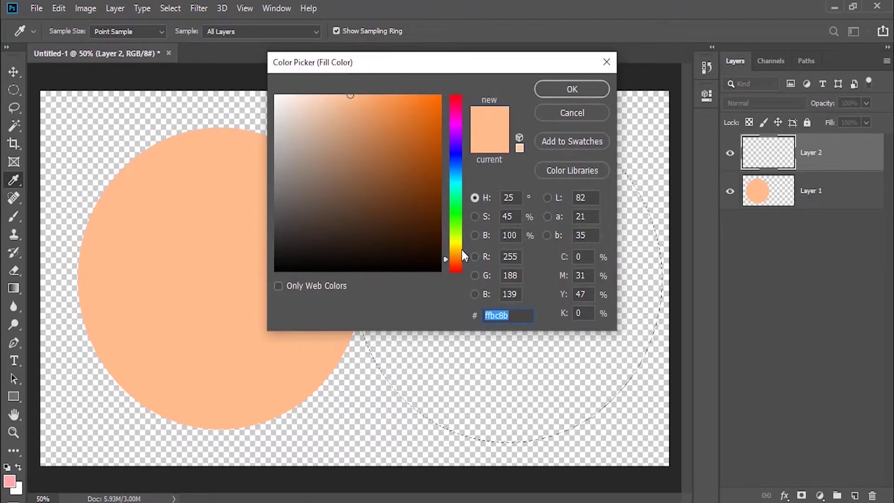
pyautogui.moveTo(462, 258)
pyautogui.mouseDown()
pyautogui.moveTo(463, 267)
pyautogui.moveTo(465, 246)
pyautogui.mouseUp()
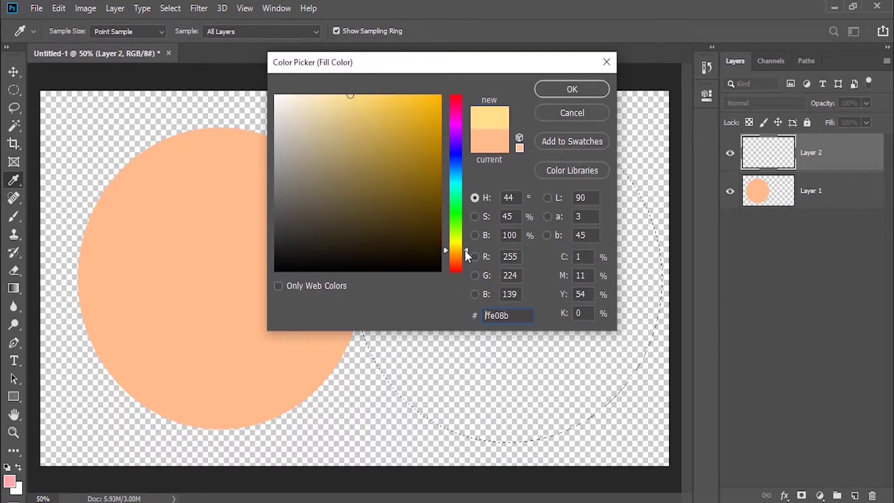
pyautogui.click(588, 88)
pyautogui.click(537, 127)
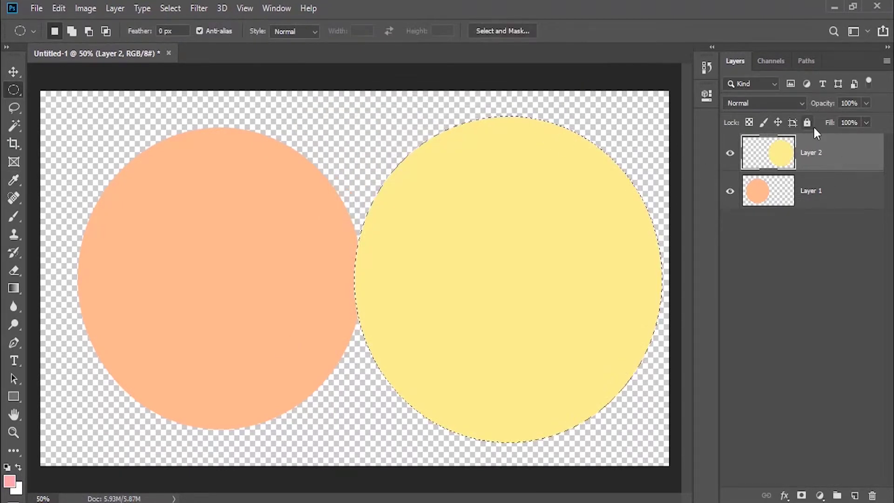
pyautogui.hotkey('ctrl', 'd')
# Step: Add a layer mask to Layer 2 from a rectangle across the yellow circle's middle
pyautogui.rightClick(13, 90)
pyautogui.click(45, 92)
pyautogui.moveTo(411, 189); pyautogui.dragTo(618, 372)
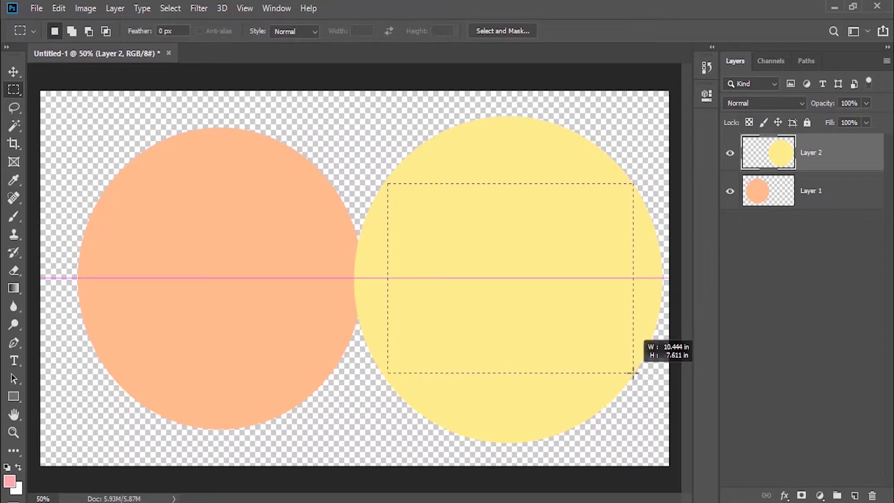
pyautogui.moveTo(619, 372); pyautogui.dragTo(633, 372)
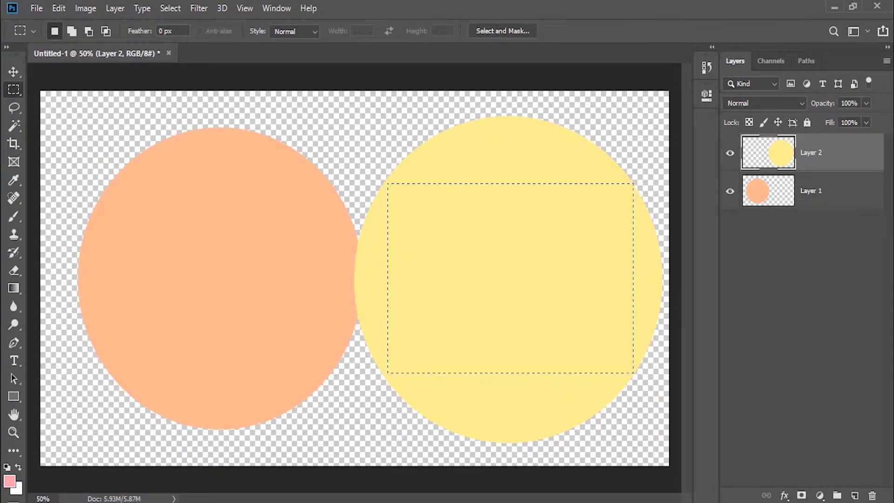
pyautogui.click(801, 496)
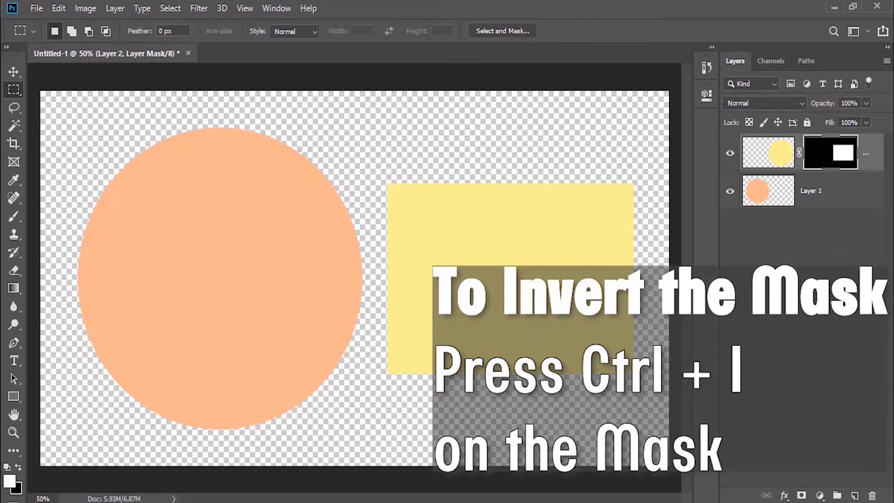
# Step: Invert Layer 2's rectangular mask so a transparent rectangle cuts through the yellow circle
pyautogui.hotkey('ctrl', 'i')
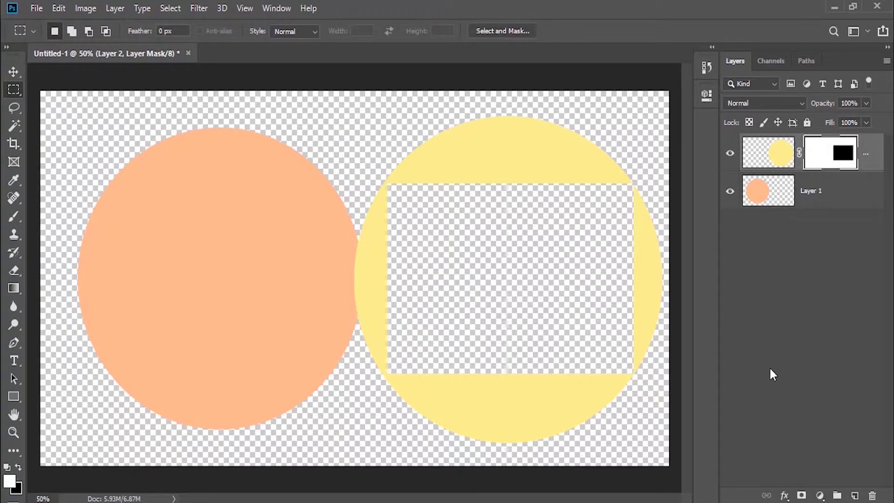
pyautogui.hotkey('ctrl', 'z')
pyautogui.hotkey('ctrl', 'z')
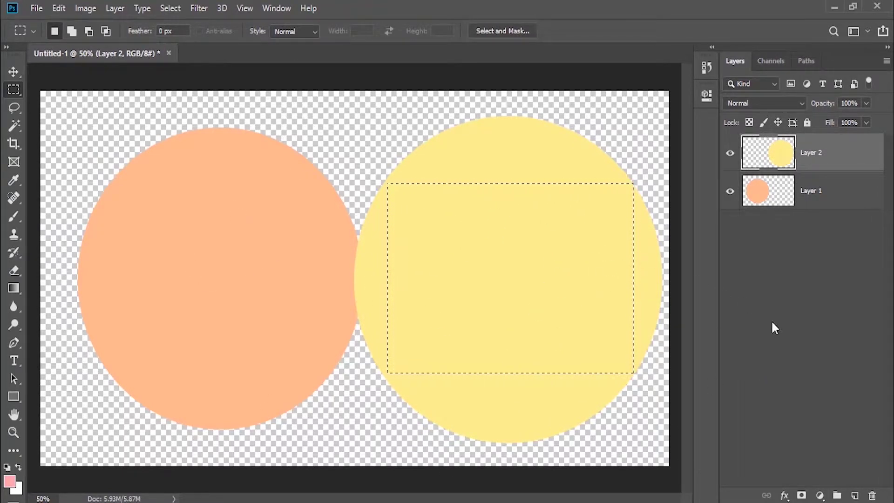
pyautogui.click(801, 496)
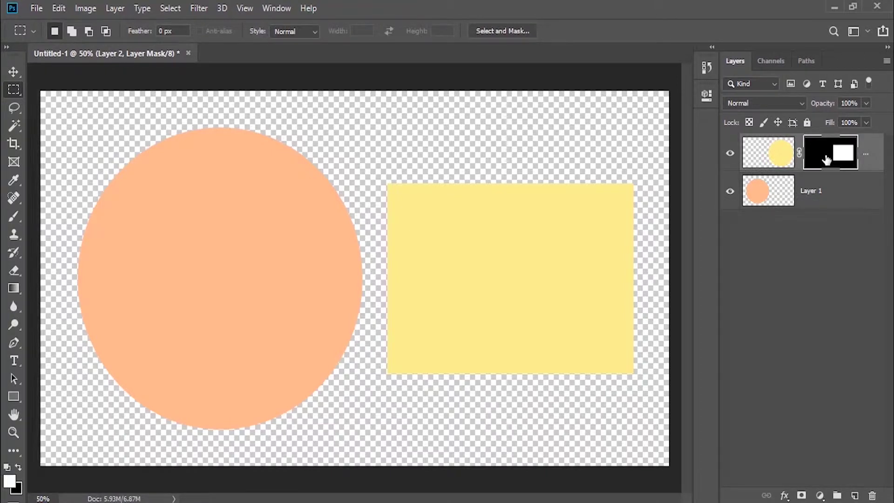
pyautogui.hotkey('ctrl', 'i')
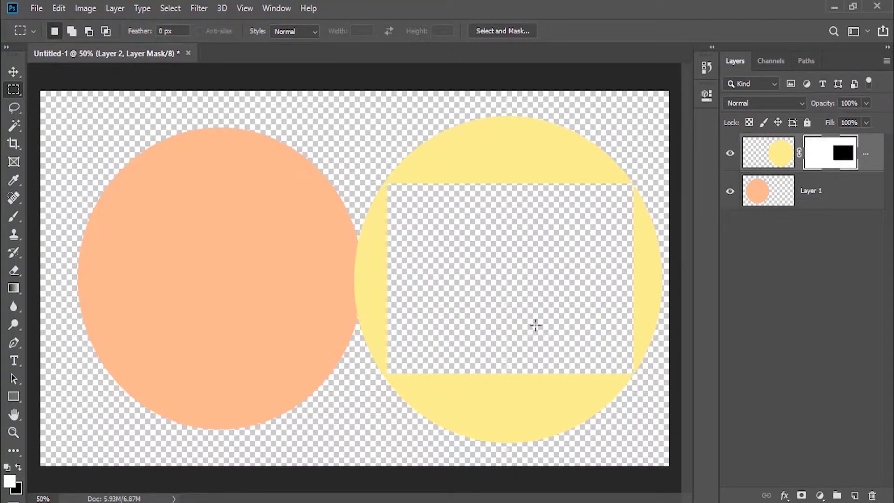
pyautogui.press('v')
pyautogui.click(769, 191)
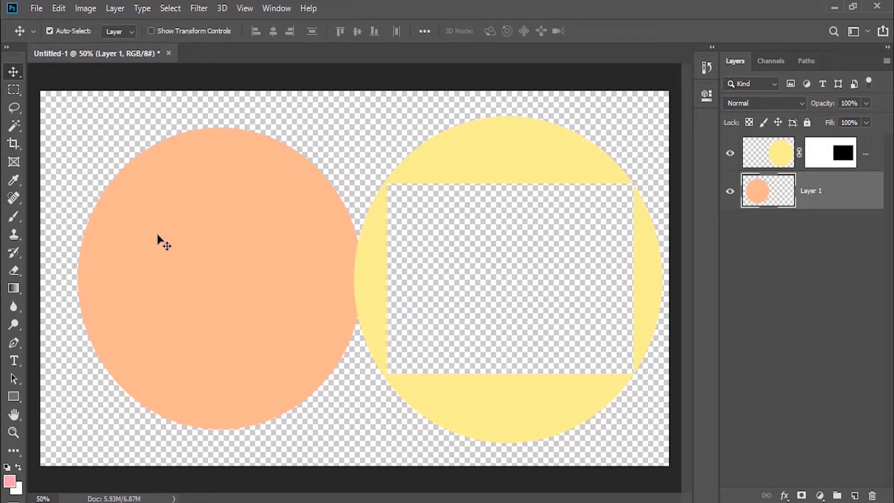
# Step: Move the peach circle under the yellow circle and drag Layer 2's mask toward Layer 1
pyautogui.moveTo(163, 250)
pyautogui.mouseDown()
pyautogui.moveTo(452, 263)
pyautogui.moveTo(458, 249)
pyautogui.mouseUp()
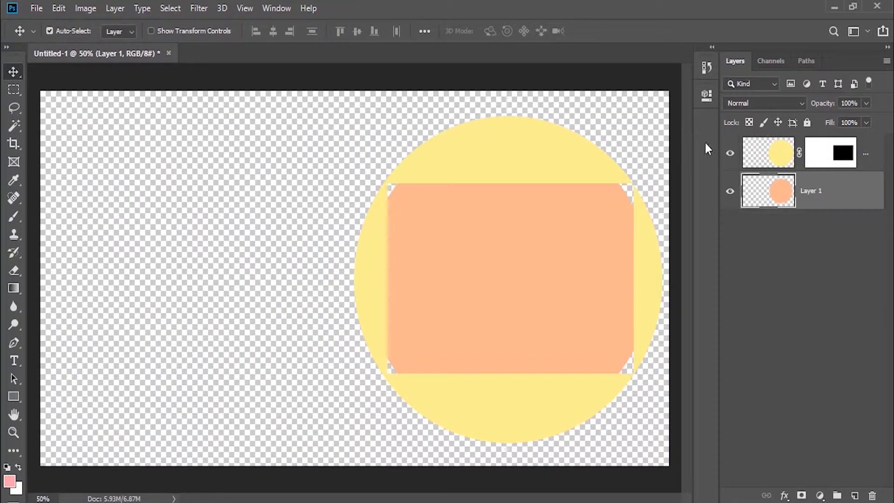
pyautogui.click(826, 157)
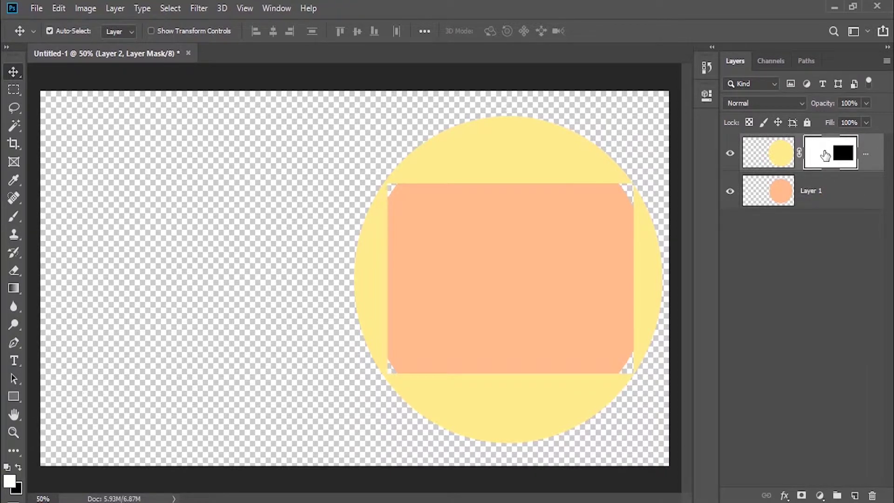
pyautogui.moveTo(825, 155); pyautogui.dragTo(832, 191)
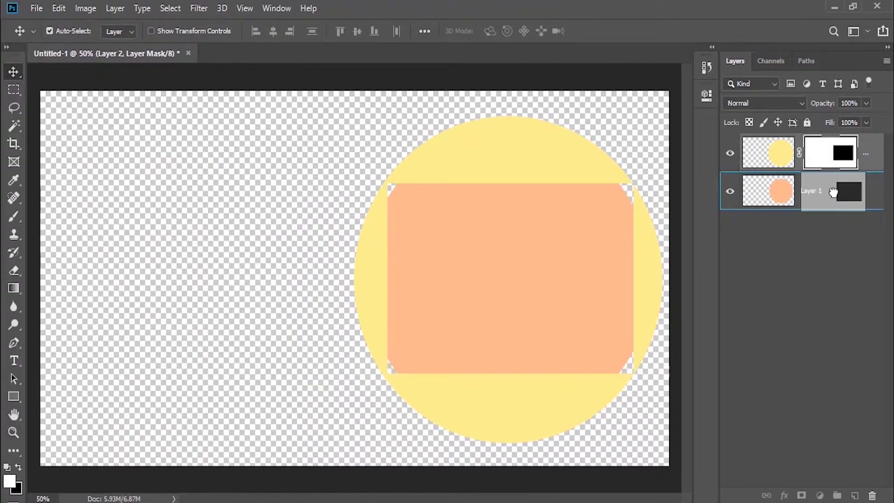
# Step: Drop the rectangular mask onto Layer 1 and toggle Layer 2's visibility to check it
pyautogui.moveTo(833, 193); pyautogui.dragTo(838, 191)
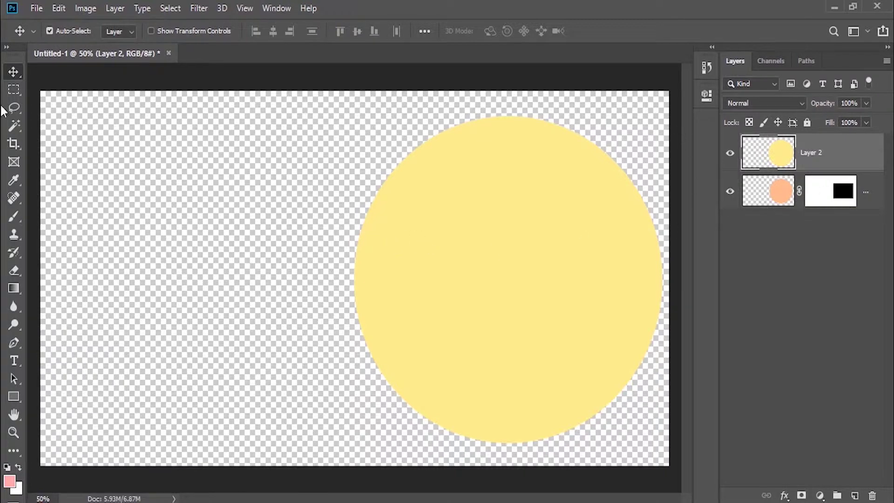
pyautogui.click(730, 153)
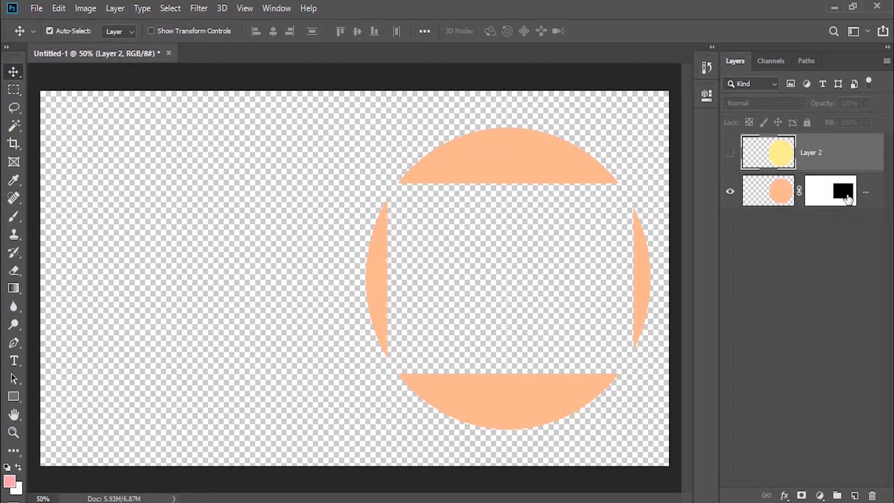
pyautogui.click(729, 153)
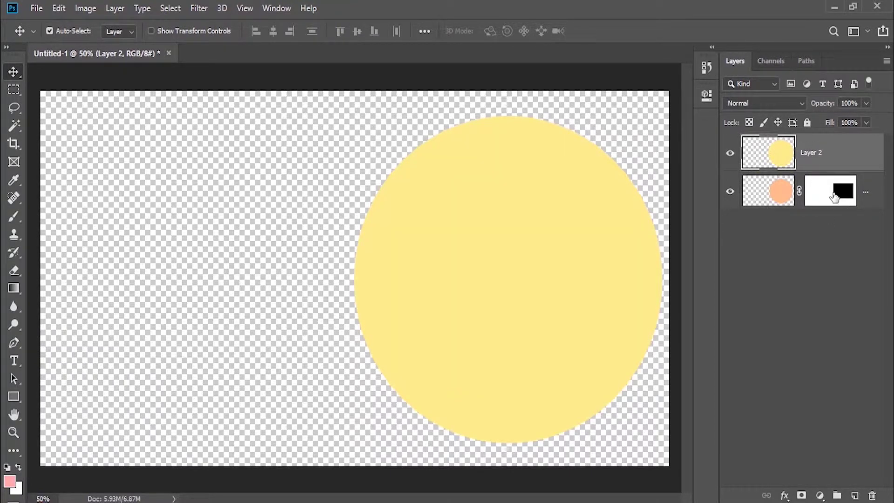
# Step: Copy Layer 1's rectangular-hole mask onto the yellow circle's Layer 2
pyautogui.moveTo(834, 197); pyautogui.dragTo(827, 159)
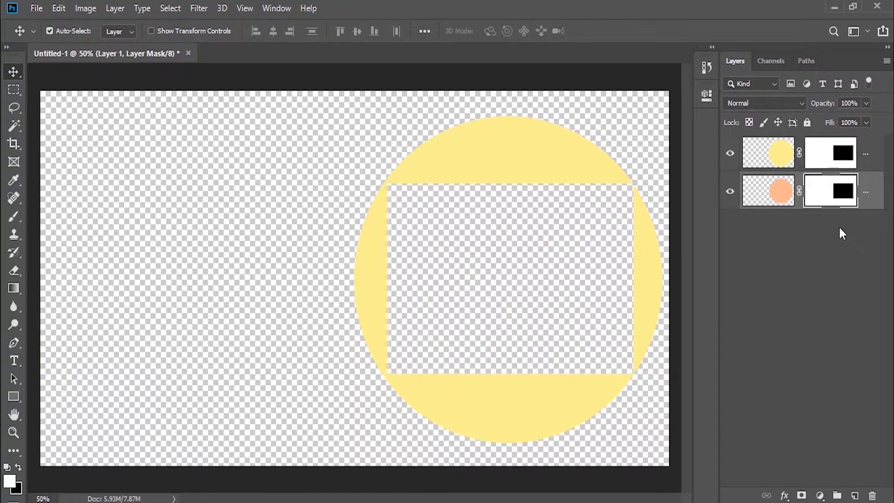
pyautogui.hotkey('ctrl', 'z')
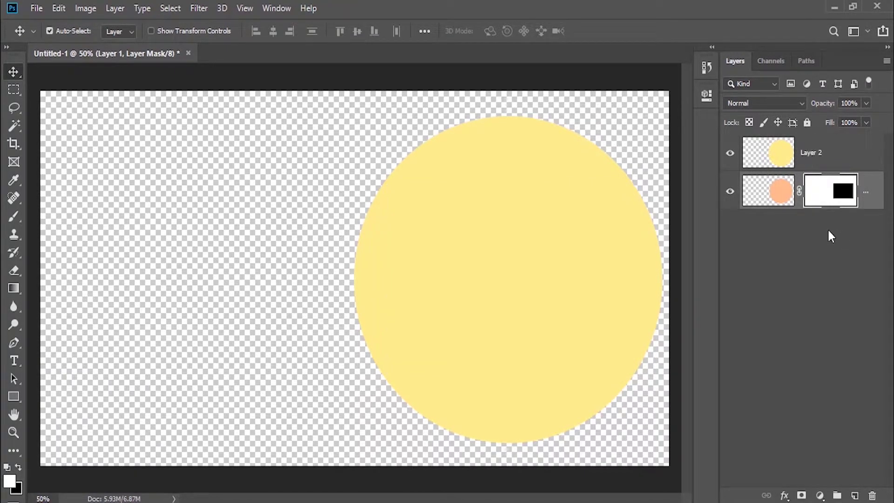
pyautogui.moveTo(822, 199); pyautogui.dragTo(824, 158)
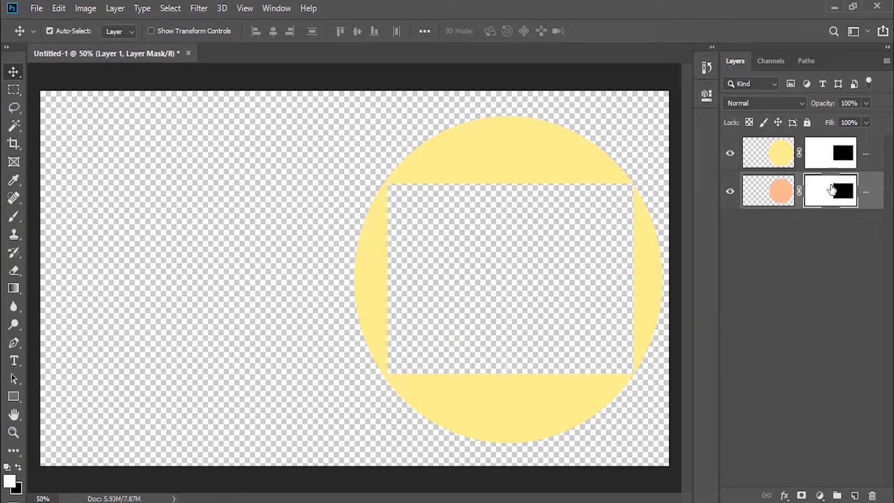
# Step: Delete Layer 1's mask so the peach circle fills the yellow circle's rectangular hole
pyautogui.moveTo(839, 192); pyautogui.dragTo(872, 495)
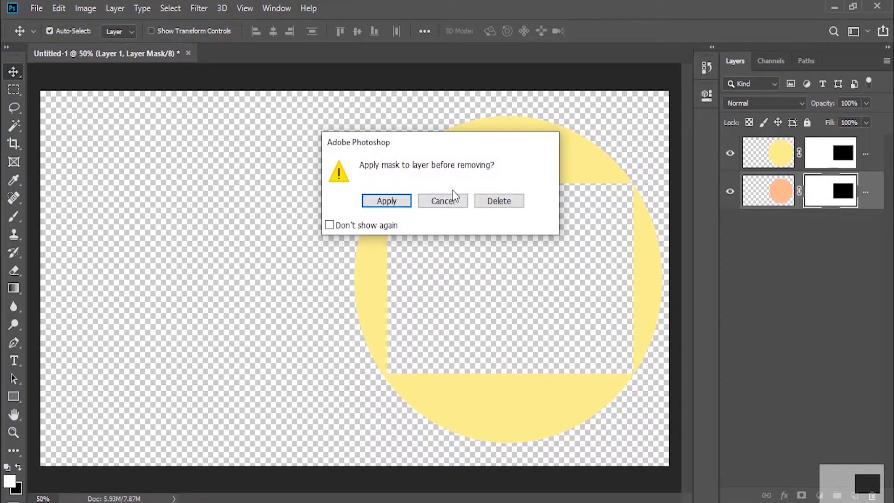
pyautogui.click(515, 200)
pyautogui.hotkey('ctrl', 'z')
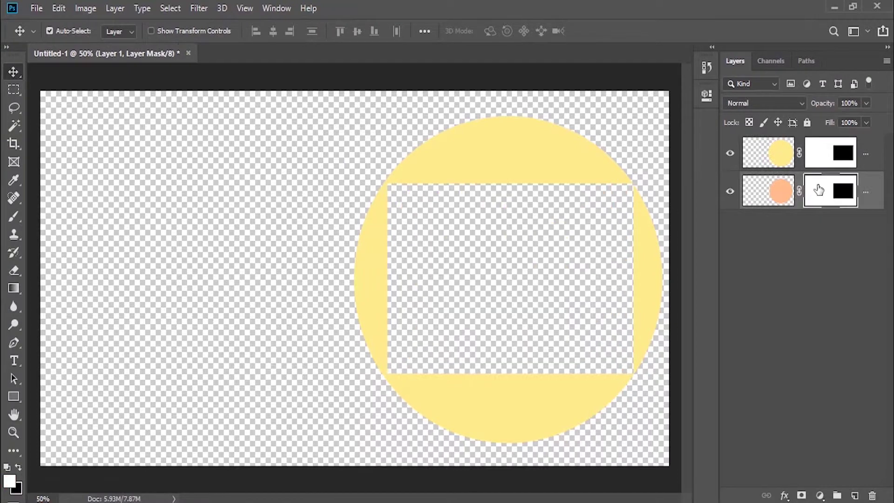
pyautogui.rightClick(818, 189)
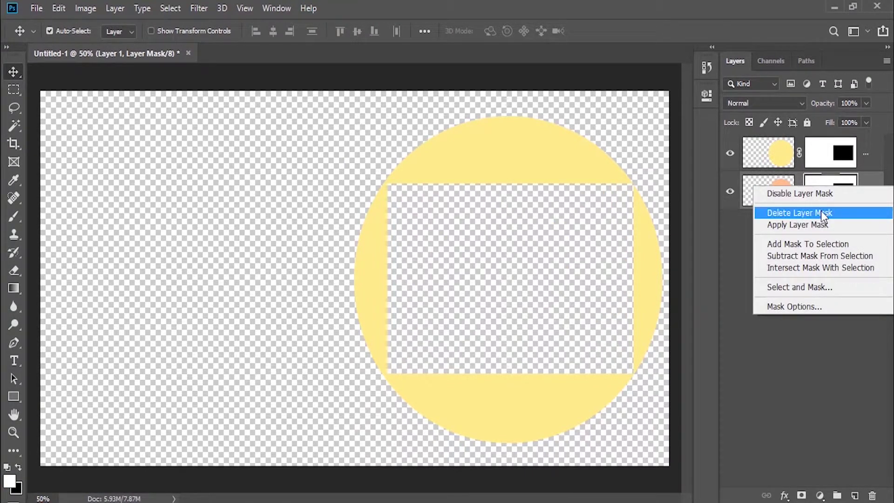
pyautogui.click(820, 212)
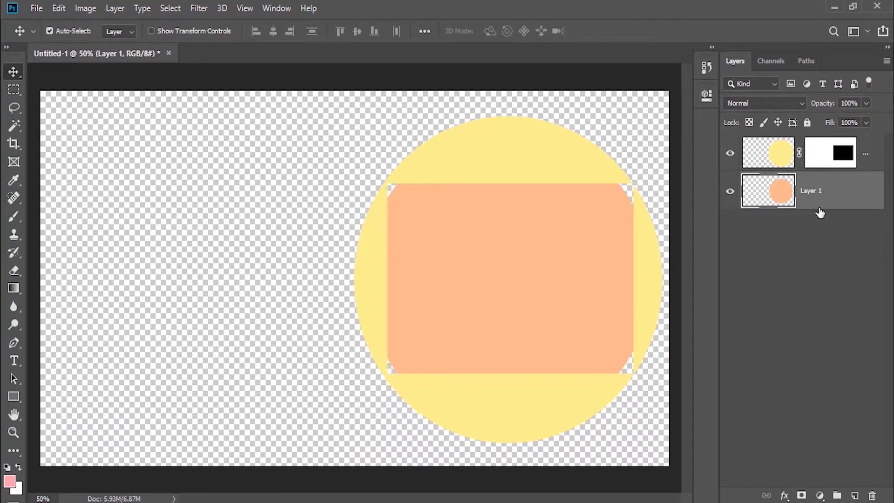
# Step: Restore the peach layer's deleted mask, then disable and re-enable it
pyautogui.hotkey('ctrl', 'z')
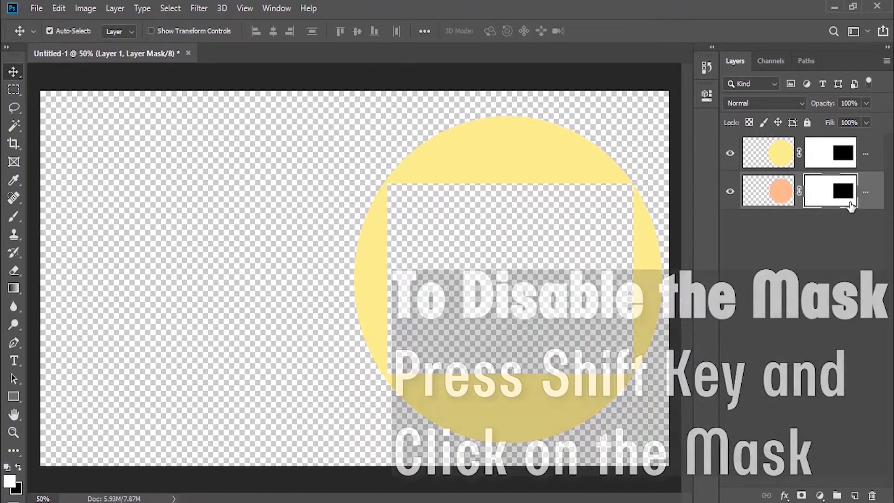
pyautogui.keyDown('shift'); pyautogui.click(830, 196); pyautogui.keyUp('shift')
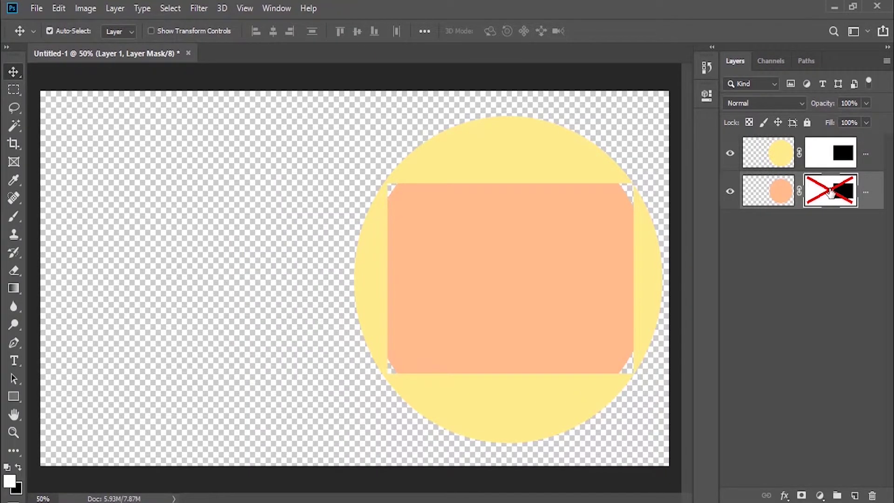
pyautogui.keyDown('shift'); pyautogui.click(831, 192); pyautogui.keyUp('shift')
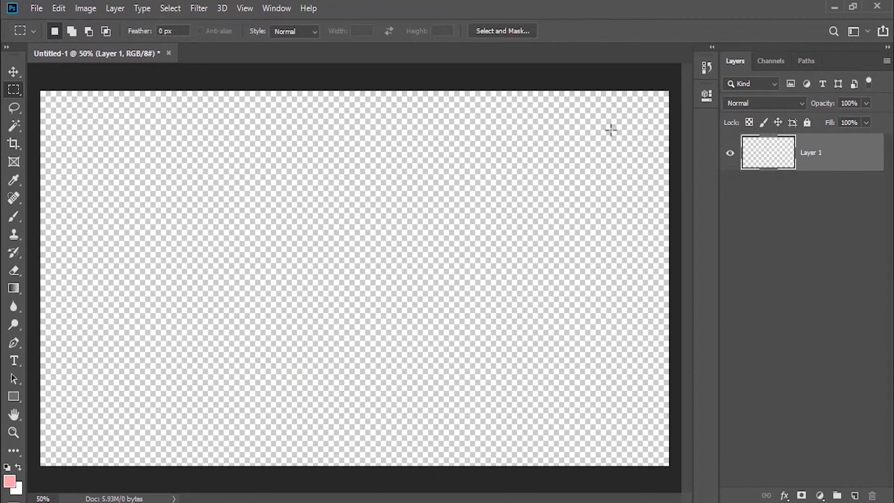
# Step: Fill Layer 1's whole canvas with pale yellow, deselect, and add an empty Layer 2
pyautogui.hotkey('ctrl', 'a')
pyautogui.hotkey('shift', 'F5')
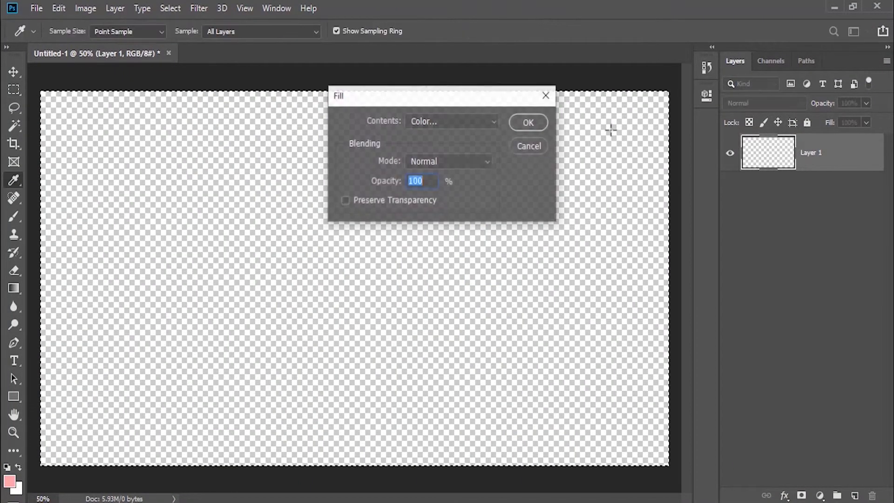
pyautogui.click(529, 123)
pyautogui.press('m')
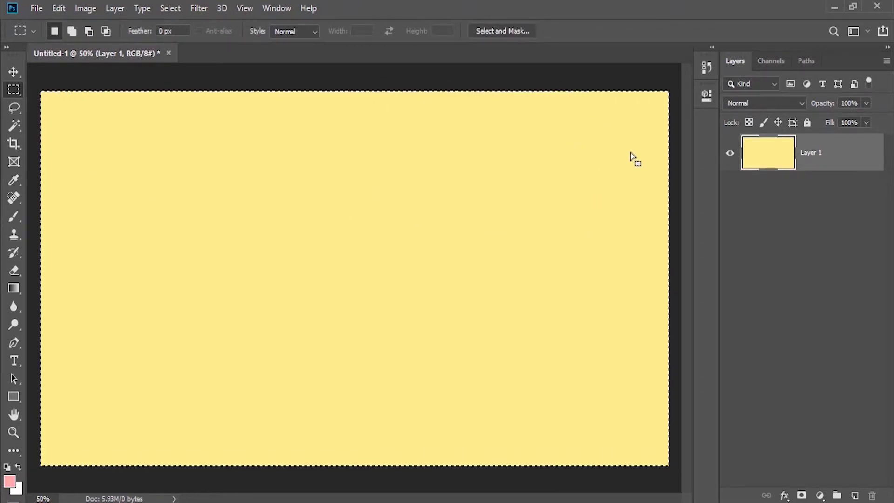
pyautogui.hotkey('ctrl', 'd')
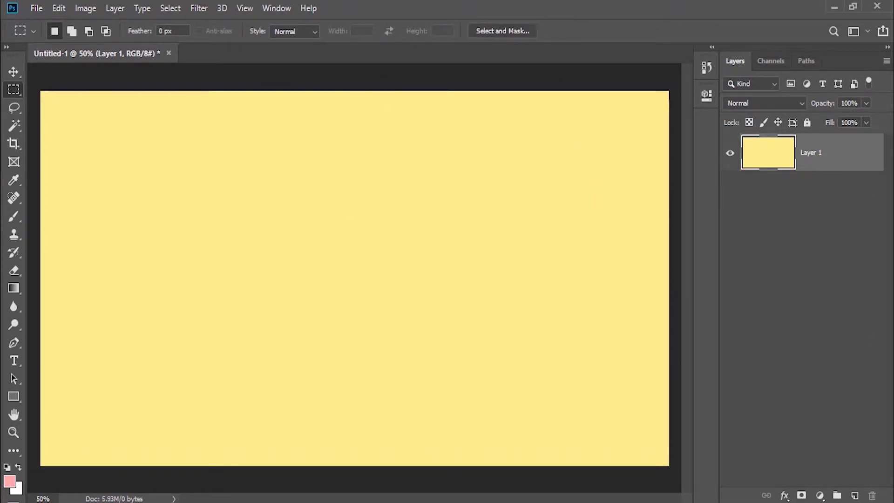
pyautogui.click(855, 495)
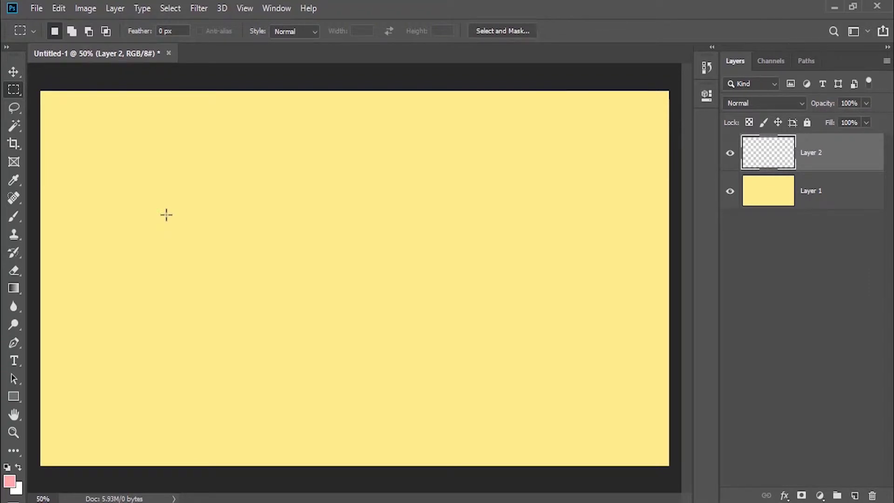
# Step: Fill Layer 2 with peach ffc28b with Layer 1 hidden, then show Layer 1 again
pyautogui.click(729, 192)
pyautogui.hotkey('shift', 'F5')
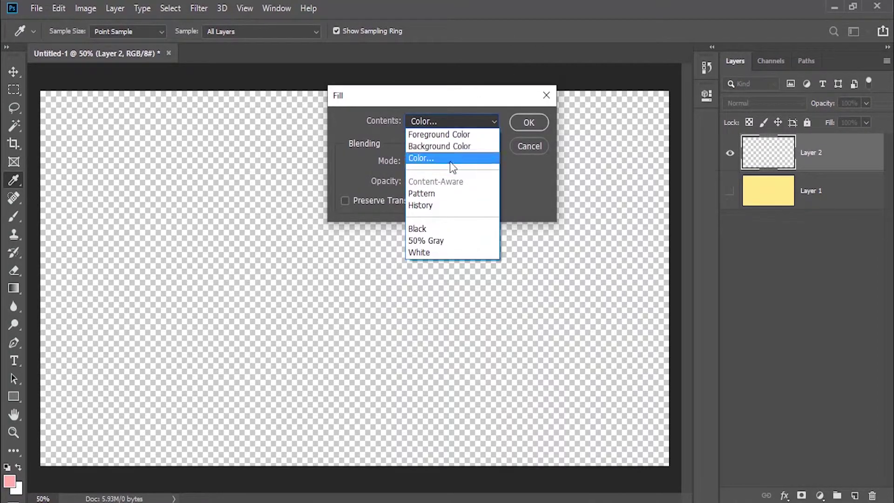
pyautogui.click(451, 160)
pyautogui.moveTo(463, 237); pyautogui.dragTo(464, 254)
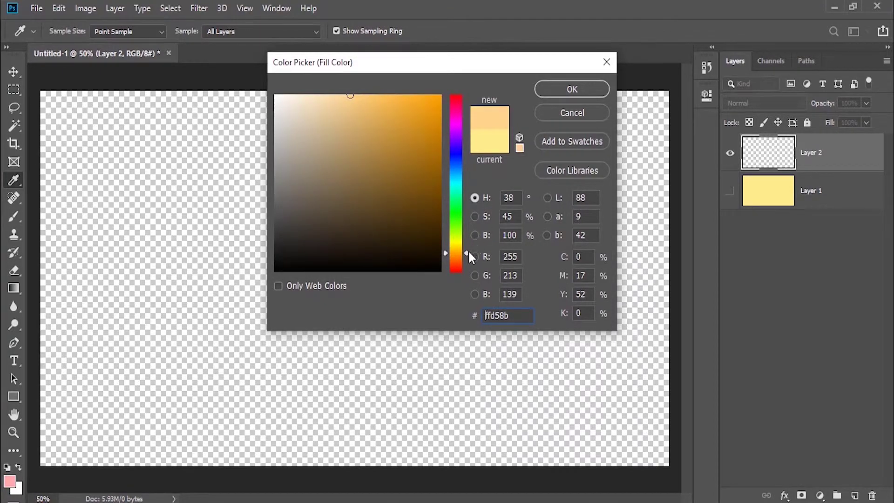
pyautogui.moveTo(468, 253); pyautogui.dragTo(466, 257)
pyautogui.click(560, 91)
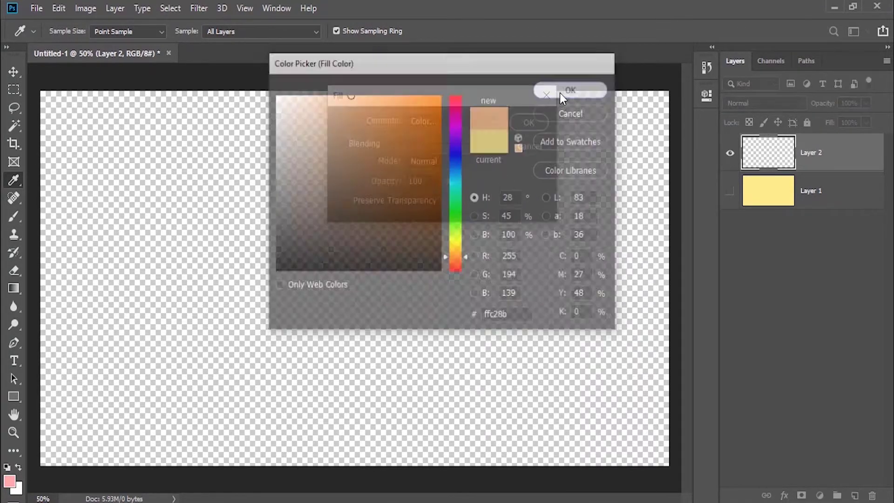
pyautogui.click(531, 126)
pyautogui.press('m')
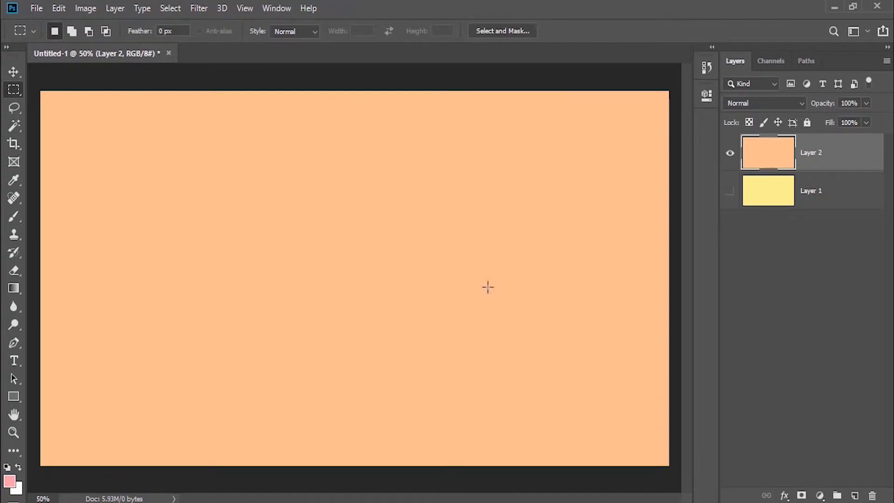
pyautogui.click(730, 191)
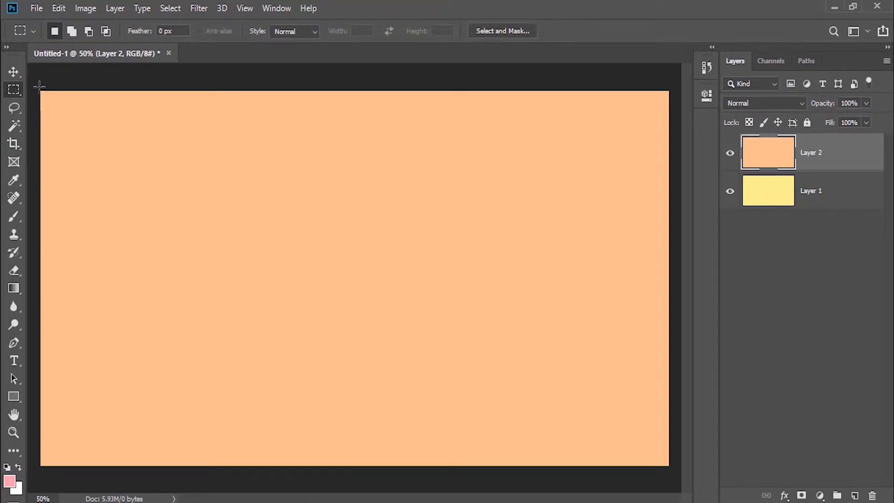
# Step: Select the top half of the canvas and turn it into Layer 2's mask
pyautogui.moveTo(39, 86)
pyautogui.mouseDown()
pyautogui.moveTo(624, 223)
pyautogui.moveTo(684, 274)
pyautogui.mouseUp()
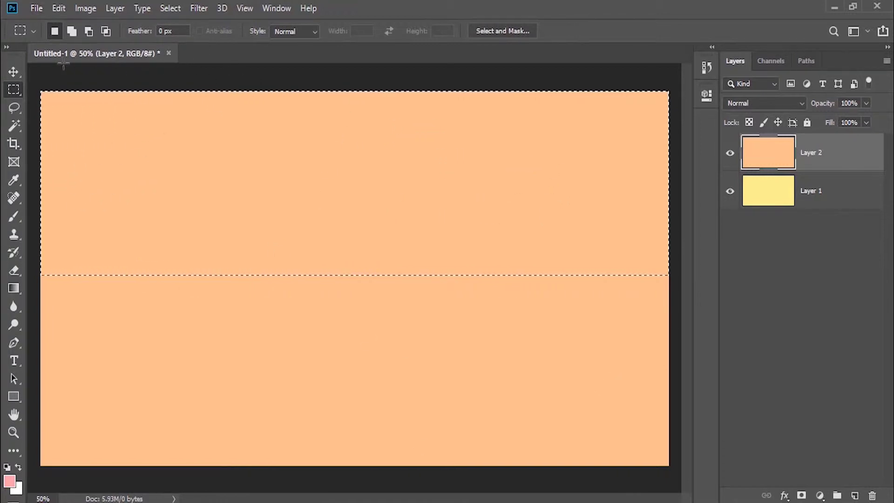
pyautogui.click(801, 496)
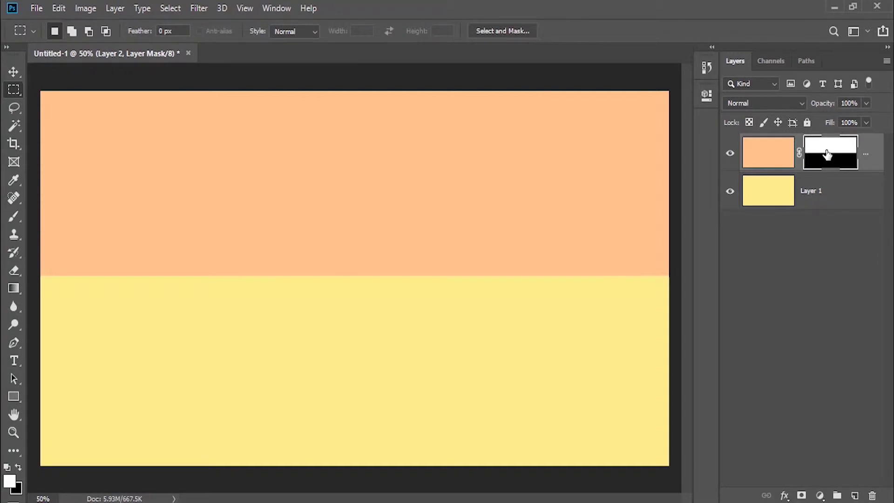
# Step: Invert Layer 2's mask so yellow shows on top and peach below
pyautogui.hotkey('ctrl', 'i')
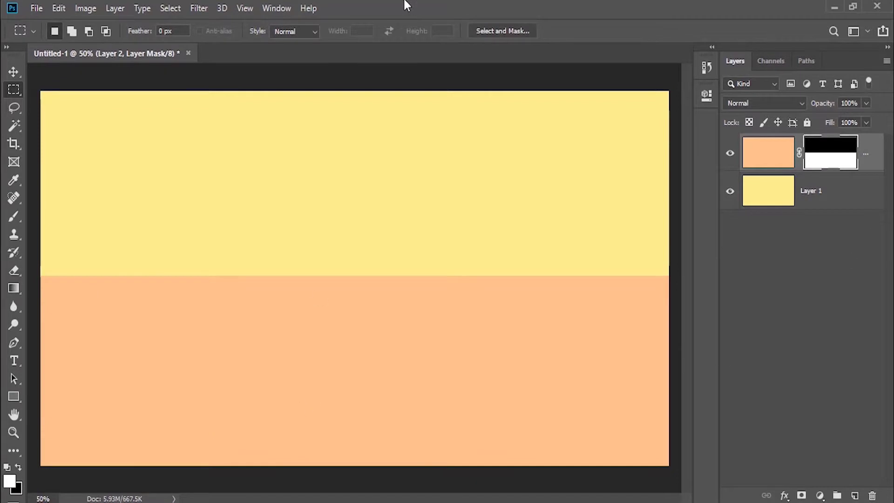
pyautogui.keyDown('ctrl'); pyautogui.click(757, 191); pyautogui.keyUp('ctrl')
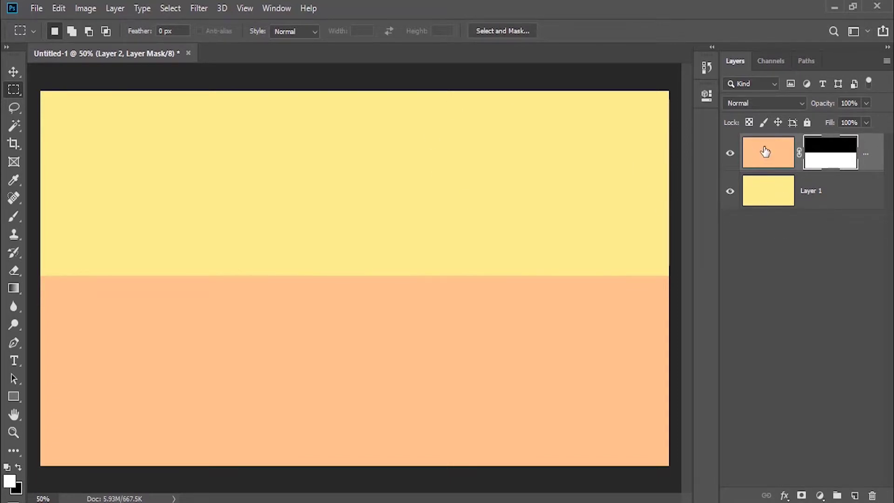
pyautogui.click(764, 201)
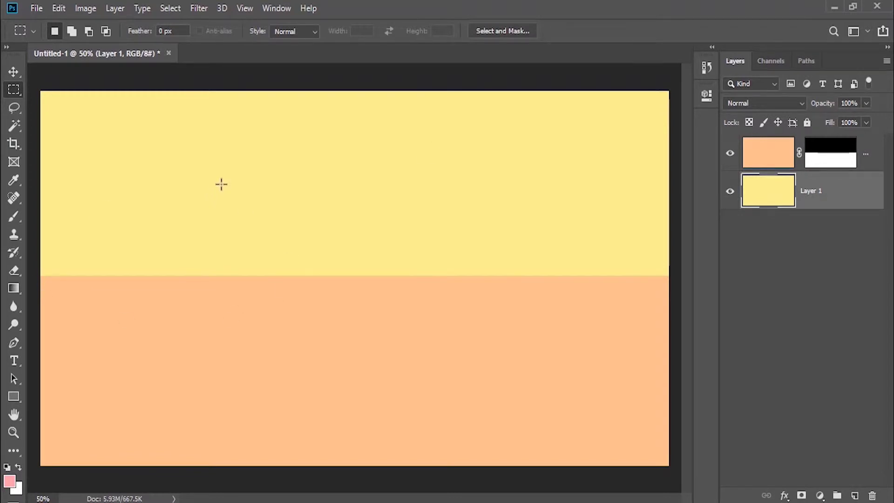
pyautogui.click(770, 151)
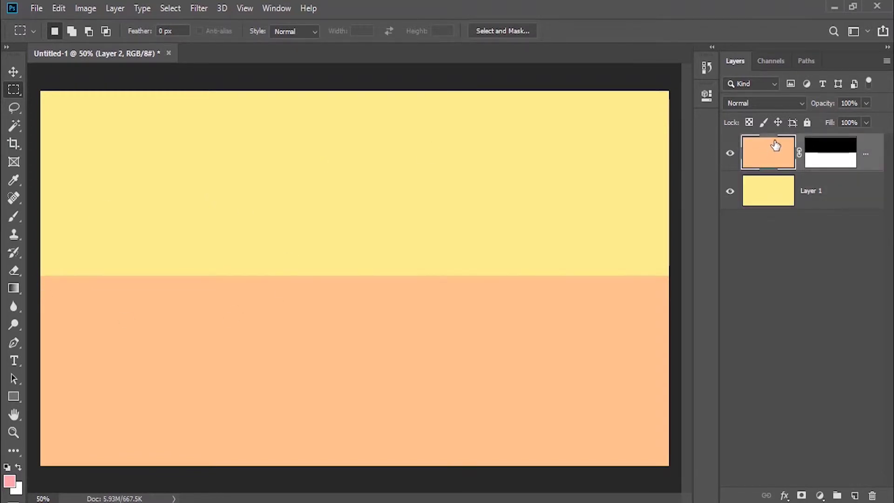
pyautogui.click(839, 155)
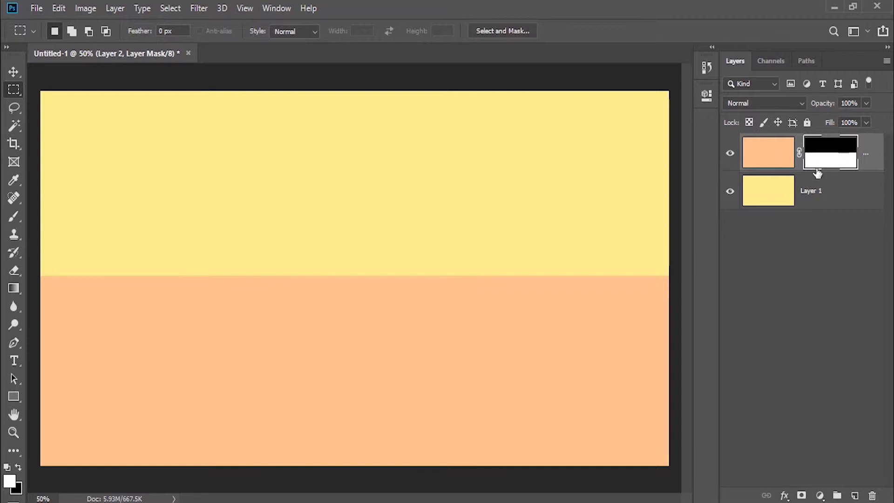
pyautogui.click(766, 162)
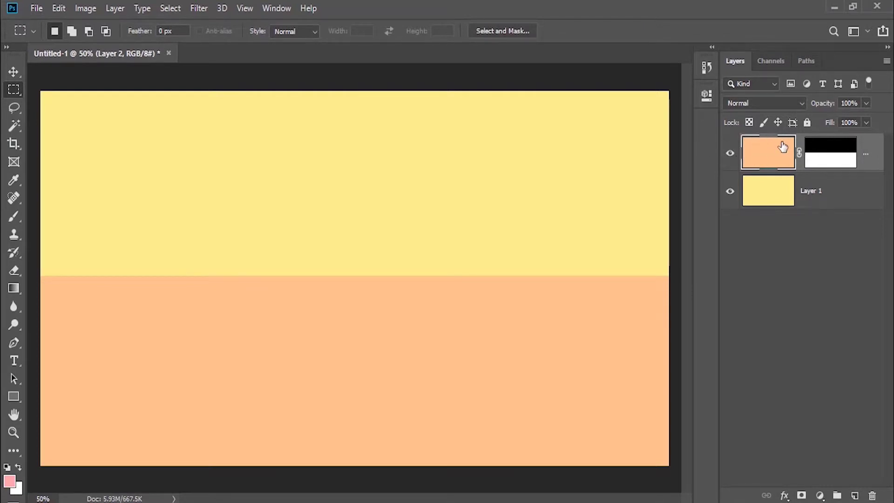
pyautogui.click(730, 191)
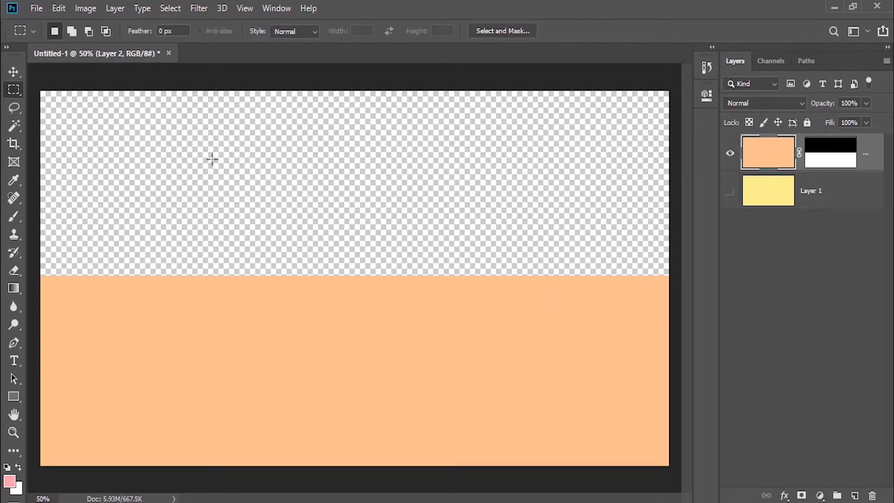
pyautogui.click(730, 192)
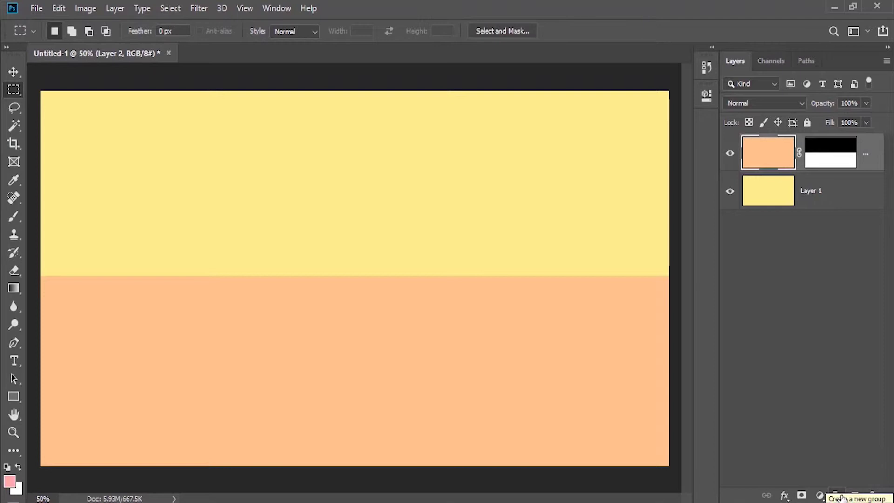
# Step: Group Layer 1 and Layer 2 into Group 1 and expand it
pyautogui.click(115, 8)
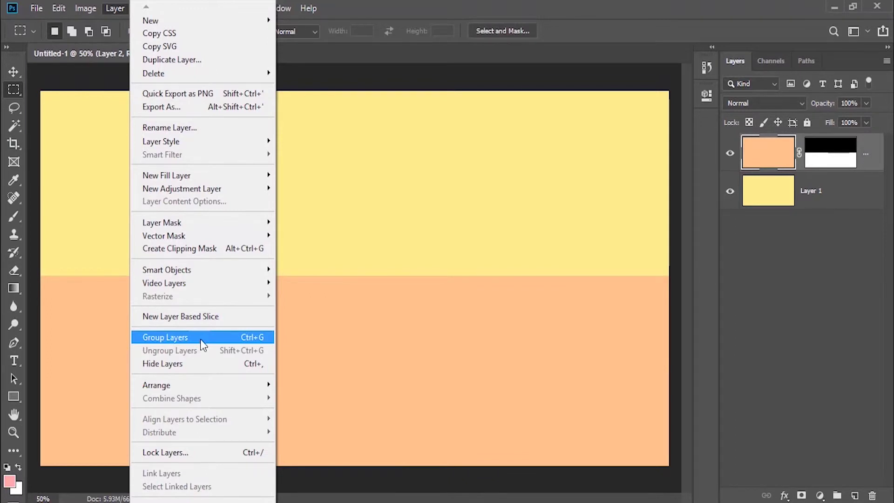
pyautogui.click(768, 153)
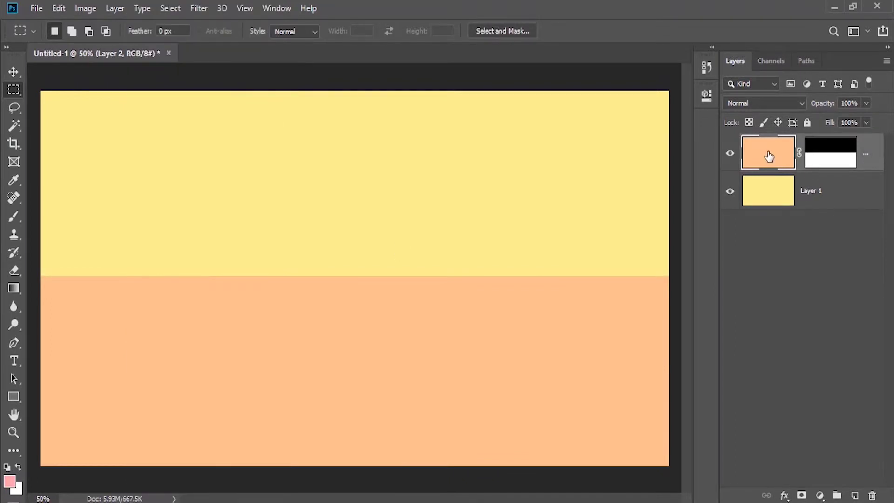
pyautogui.keyDown('shift'); pyautogui.click(766, 199); pyautogui.keyUp('shift')
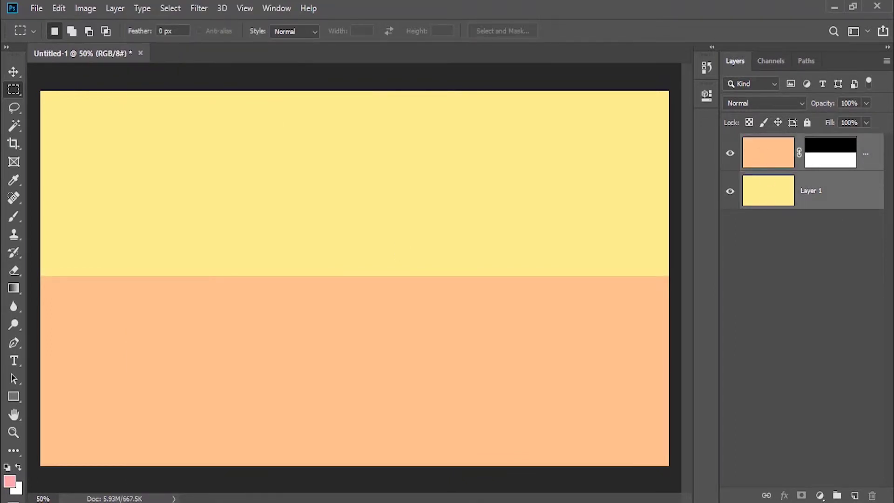
pyautogui.hotkey('ctrl', 'g')
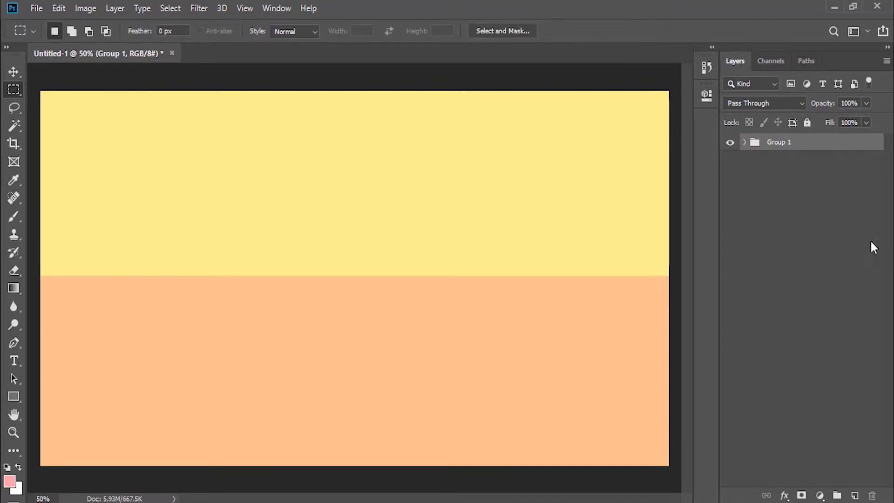
pyautogui.click(745, 142)
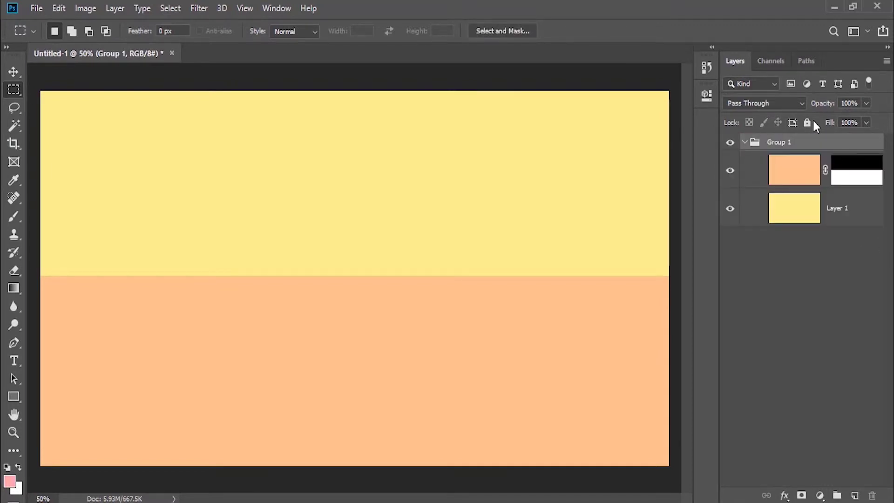
# Step: Move Layer 2's half mask onto Group 1 and place Layer 1 below the group
pyautogui.click(848, 176)
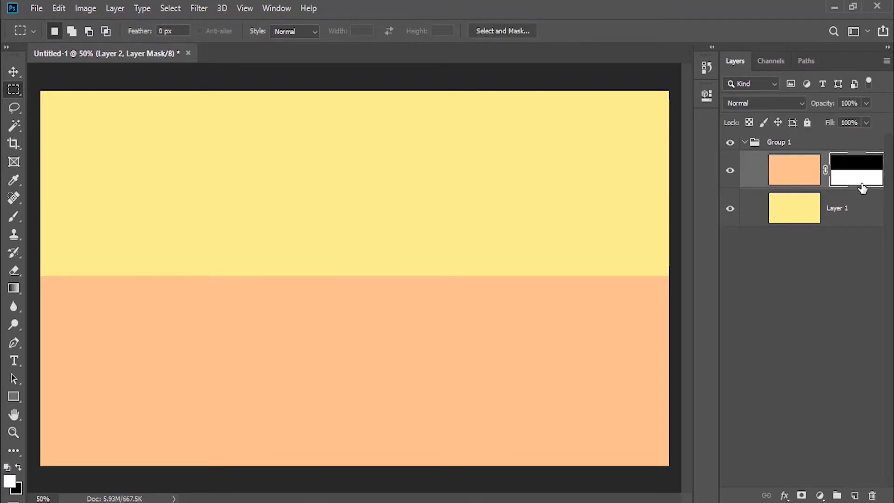
pyautogui.moveTo(857, 174); pyautogui.dragTo(827, 137)
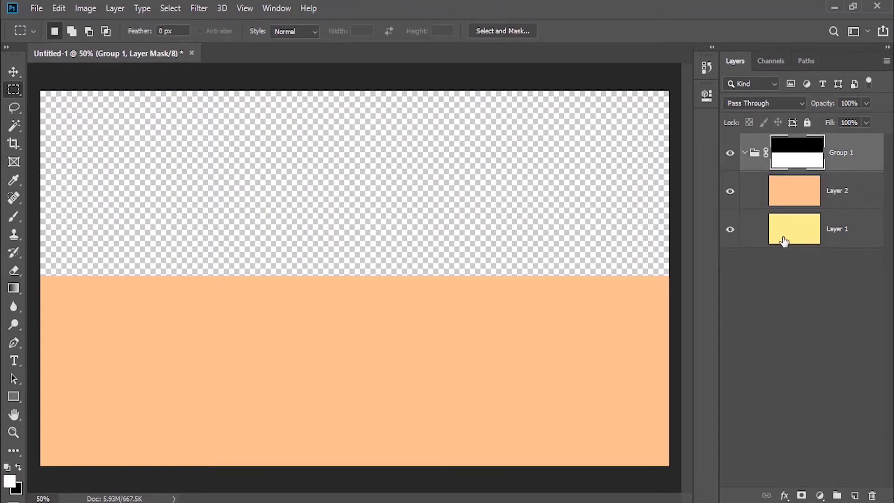
pyautogui.moveTo(783, 231); pyautogui.dragTo(770, 255)
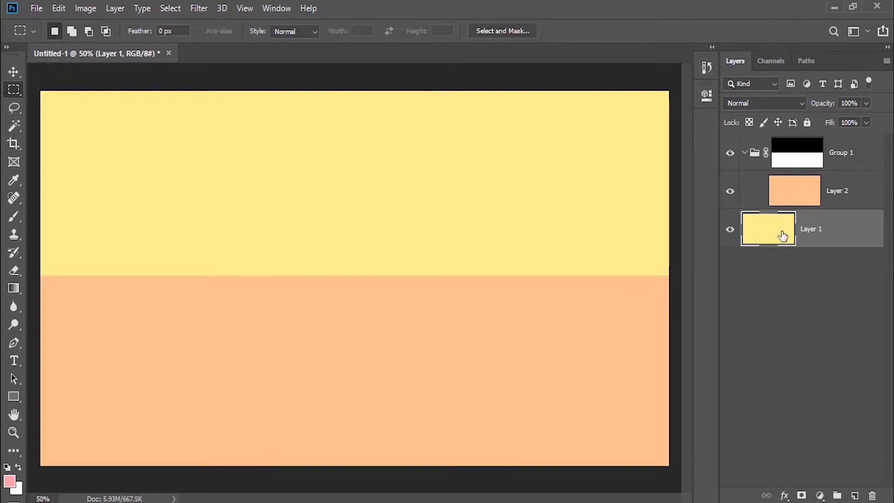
pyautogui.click(806, 159)
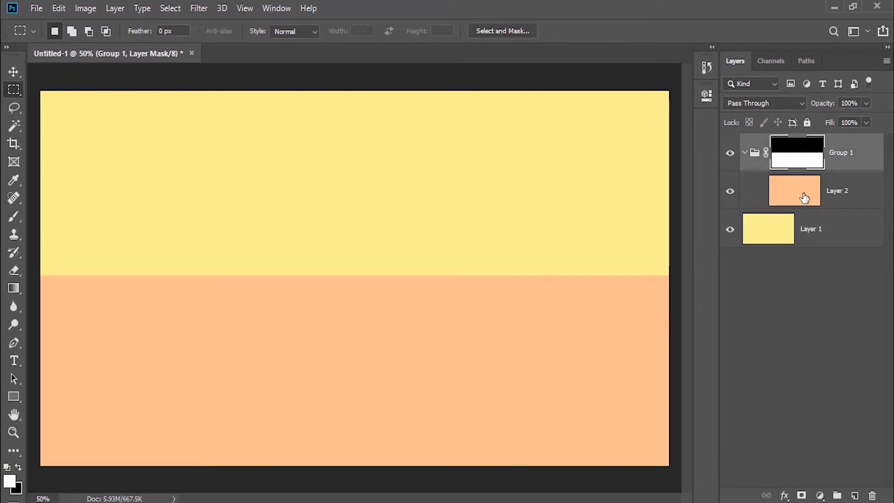
pyautogui.click(804, 198)
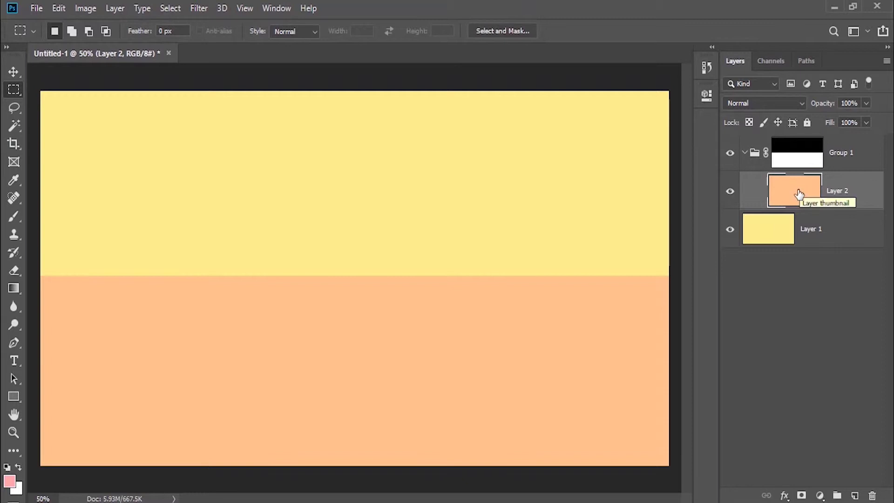
pyautogui.hotkey('alt', '[')
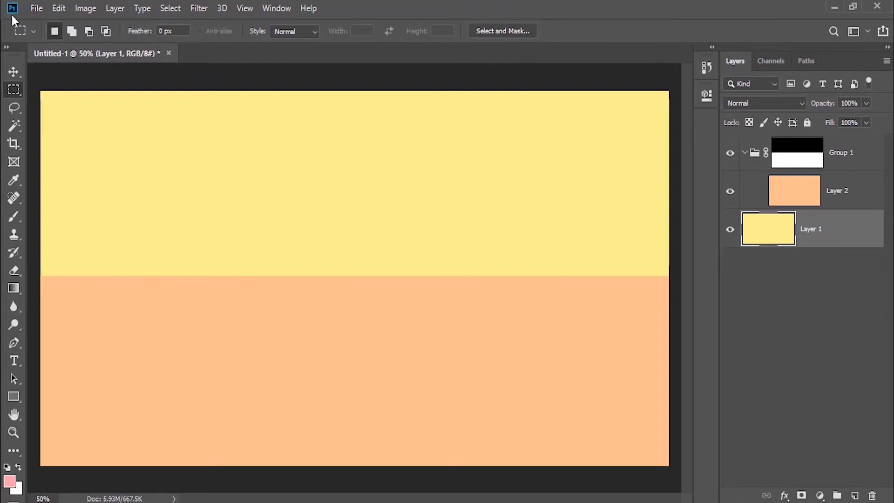
# Step: Close Untitled-1 without saving changes
pyautogui.click(37, 8)
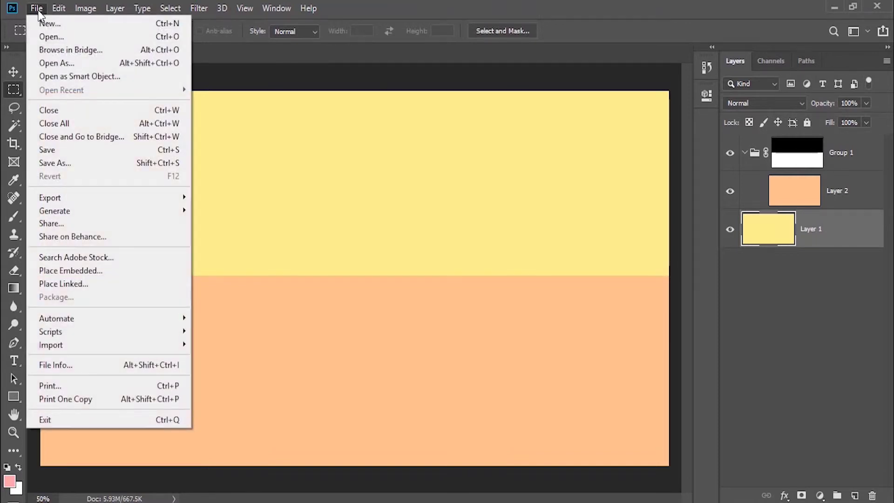
pyautogui.click(73, 110)
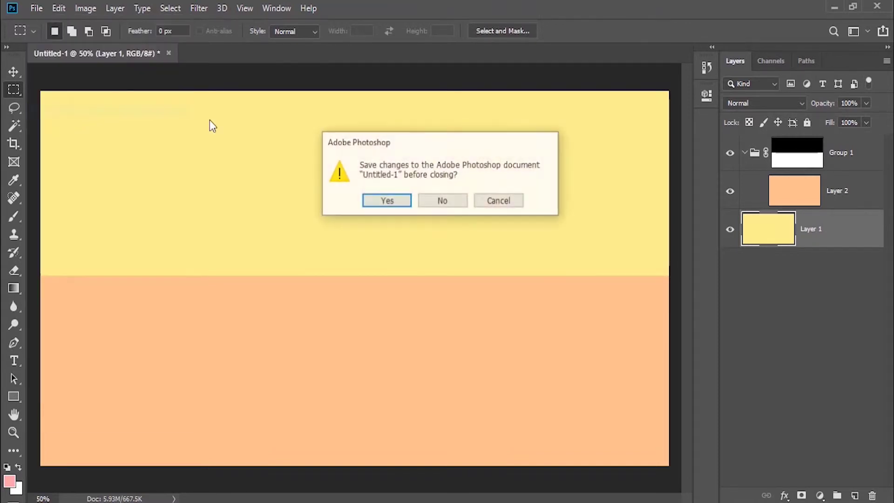
pyautogui.click(455, 199)
# Step: Open the image open-fire-3879031__340.jpg
pyautogui.hotkey('ctrl', 'o')
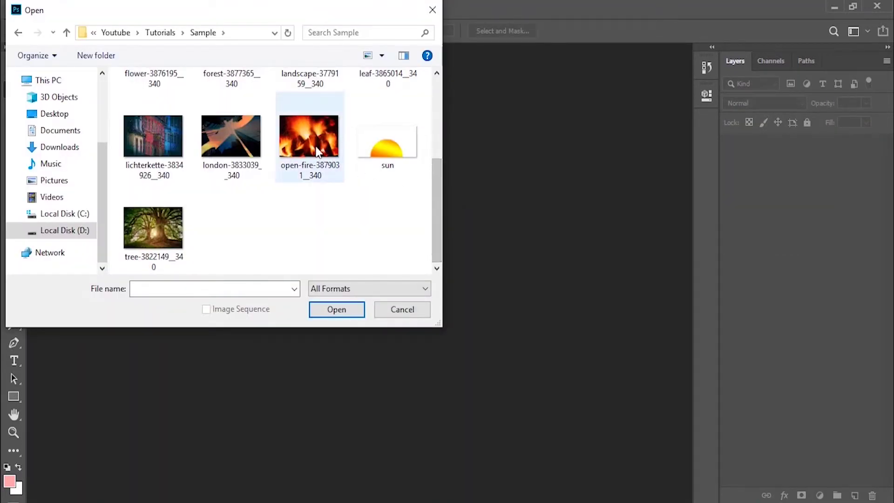
pyautogui.click(320, 133)
pyautogui.click(340, 314)
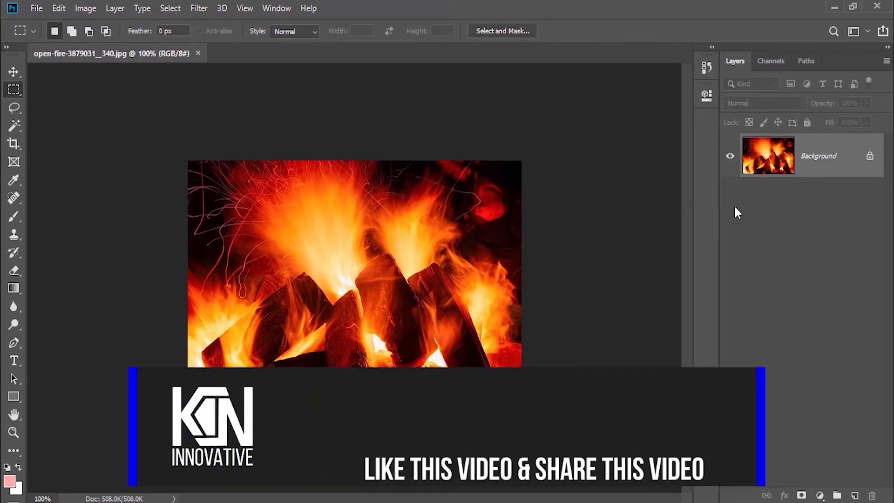
# Step: Unlock the fire photo's Background layer and paste in the K.N. Innovative text
pyautogui.click(869, 156)
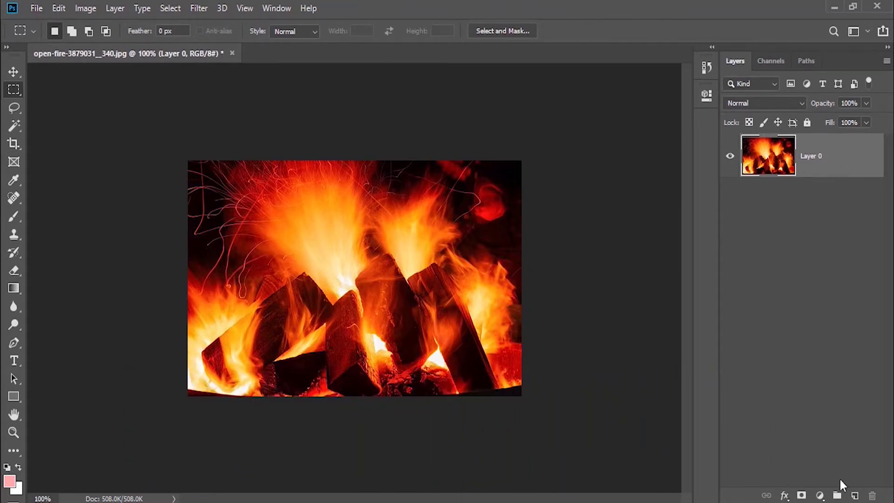
pyautogui.click(855, 495)
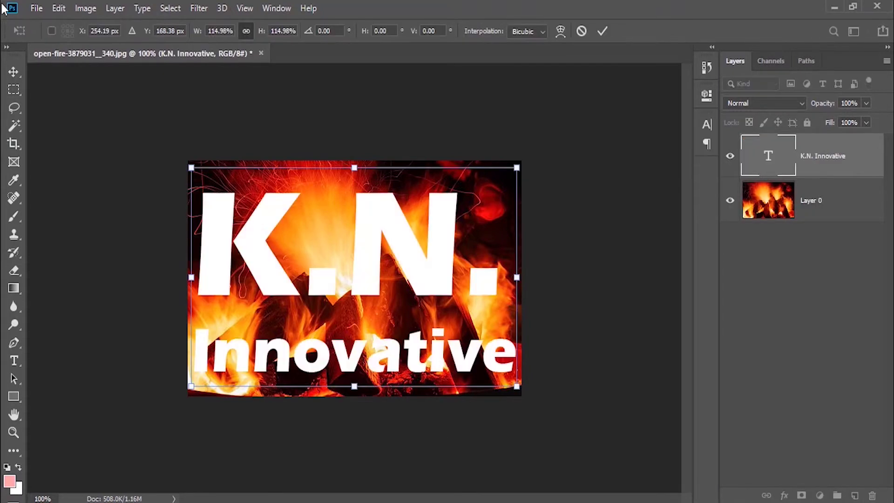
pyautogui.press('Return')
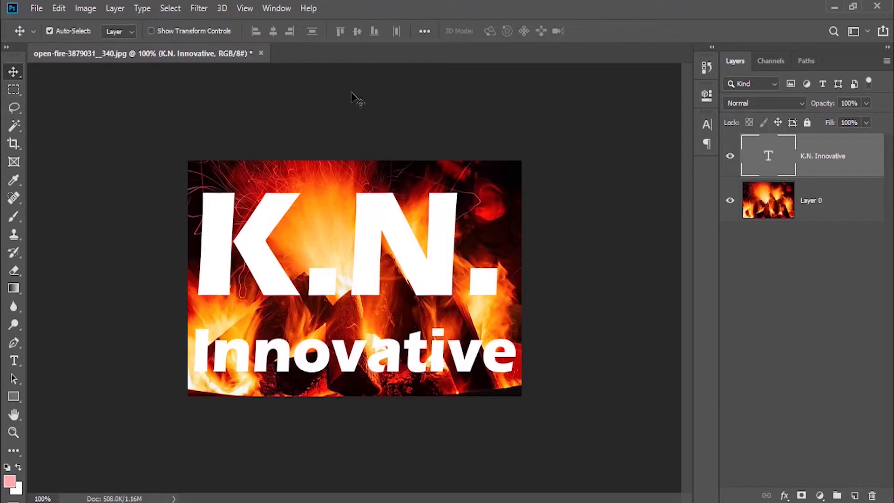
# Step: Stack the fire photo Layer 0 above the K.N. Innovative text layer
pyautogui.click(784, 207)
pyautogui.moveTo(783, 207); pyautogui.dragTo(782, 139)
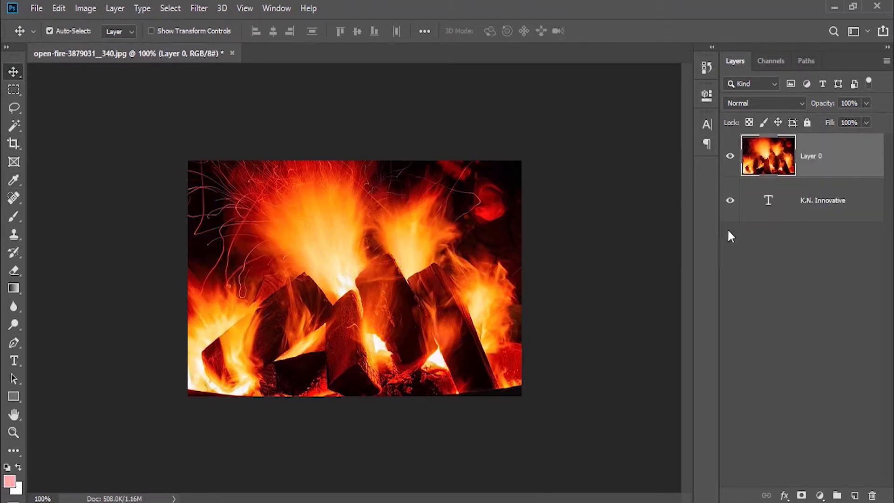
pyautogui.click(804, 201)
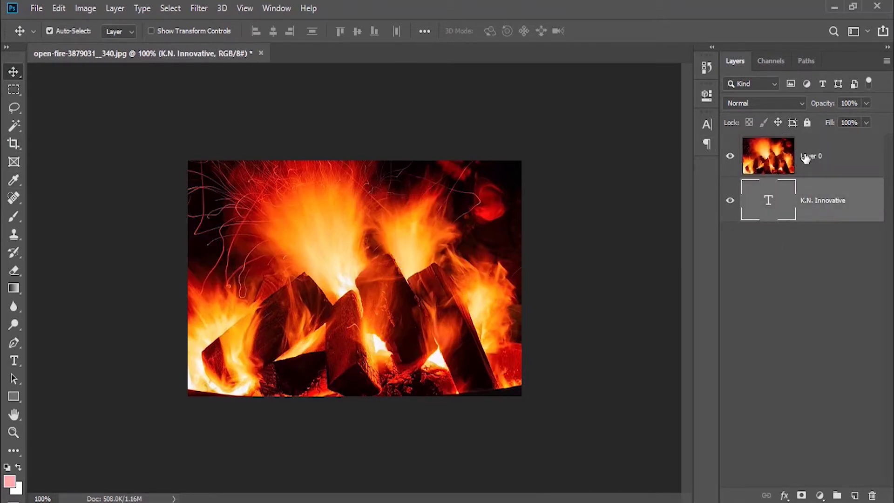
pyautogui.click(805, 162)
pyautogui.click(835, 203)
pyautogui.click(782, 161)
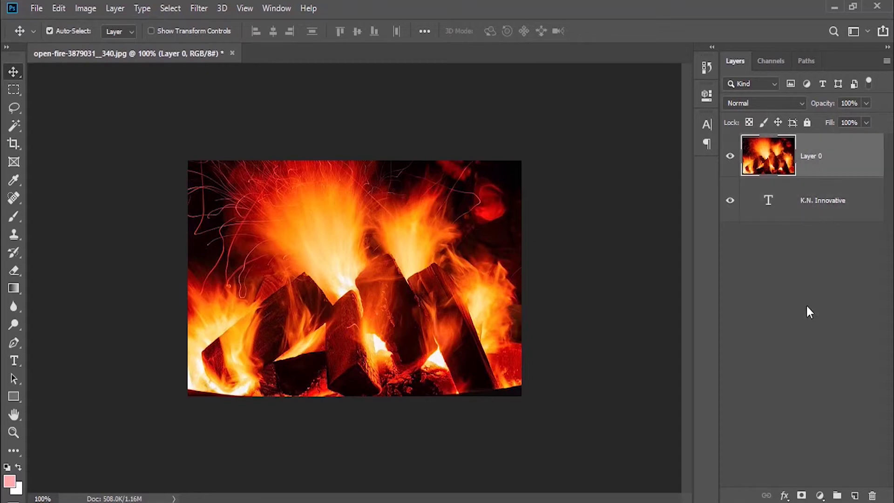
pyautogui.click(815, 208)
pyautogui.hotkey('alt', ']')
pyautogui.rightClick(815, 159)
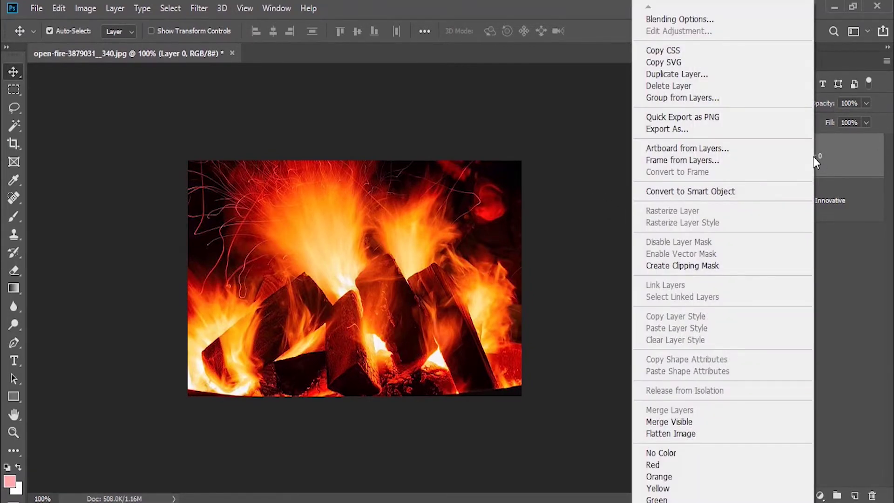
pyautogui.click(704, 266)
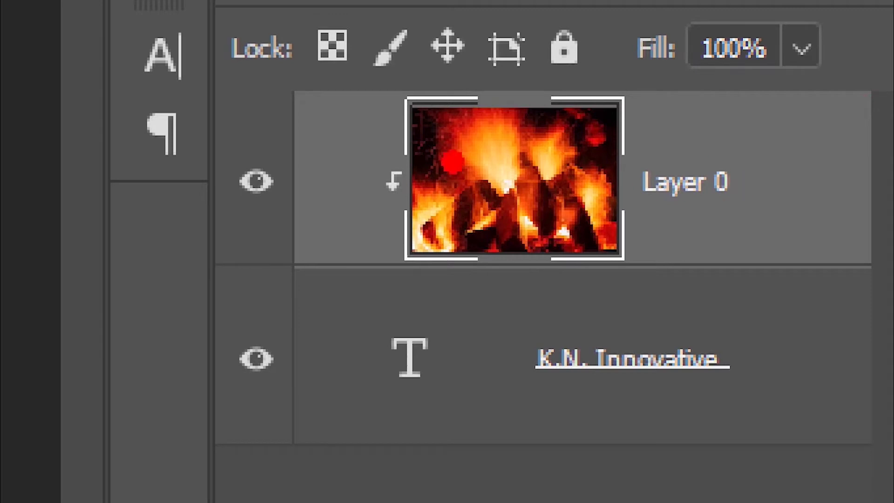
pyautogui.moveTo(368, 137)
pyautogui.mouseDown()
pyautogui.moveTo(389, 272)
pyautogui.moveTo(460, 121)
pyautogui.moveTo(379, 137)
pyautogui.mouseUp()
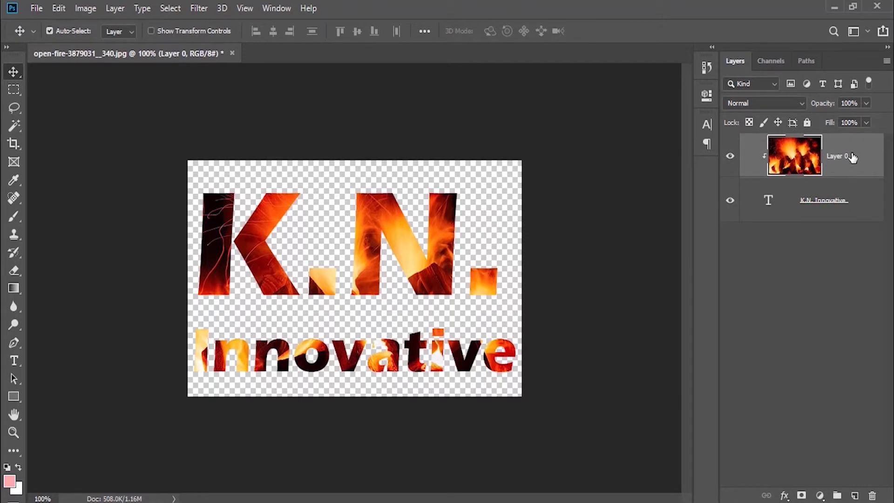
pyautogui.rightClick(852, 158)
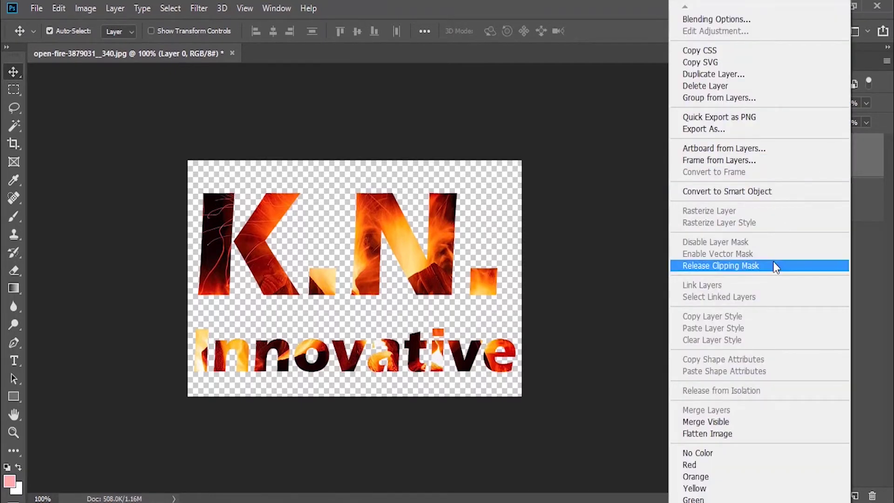
pyautogui.click(774, 264)
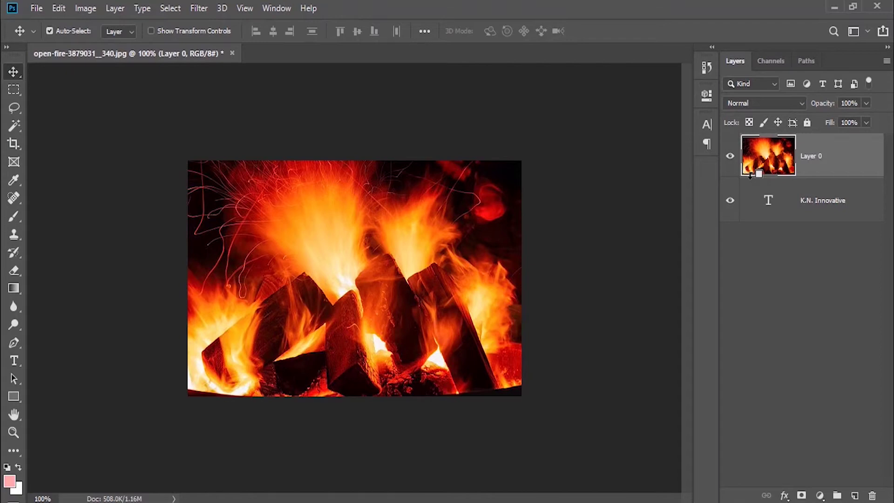
pyautogui.keyDown('alt'); pyautogui.click(750, 174); pyautogui.keyUp('alt')
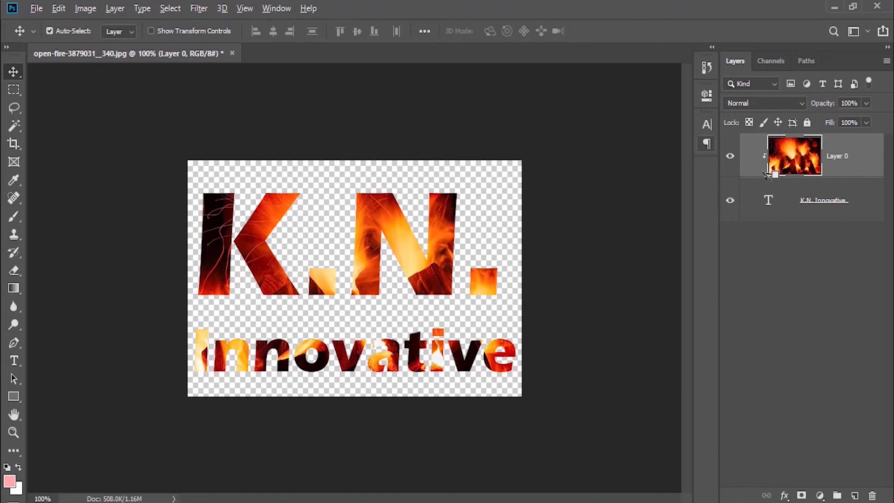
pyautogui.keyDown('alt'); pyautogui.click(766, 172); pyautogui.keyUp('alt')
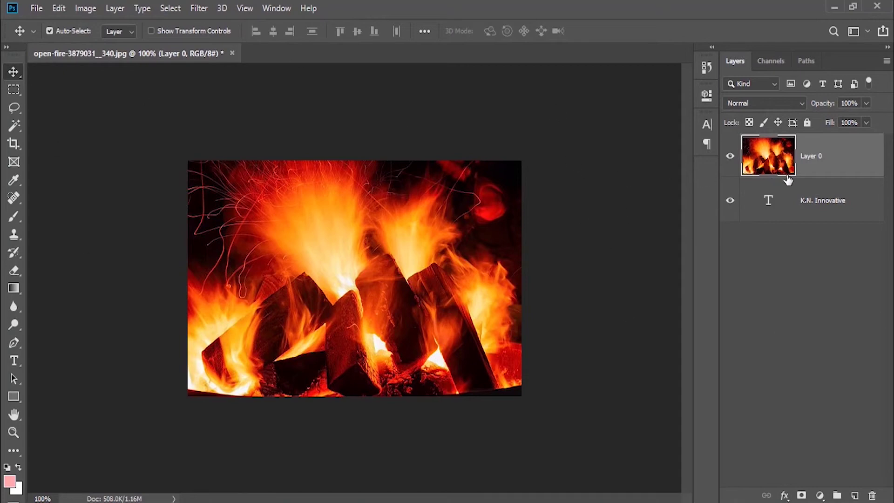
pyautogui.click(797, 206)
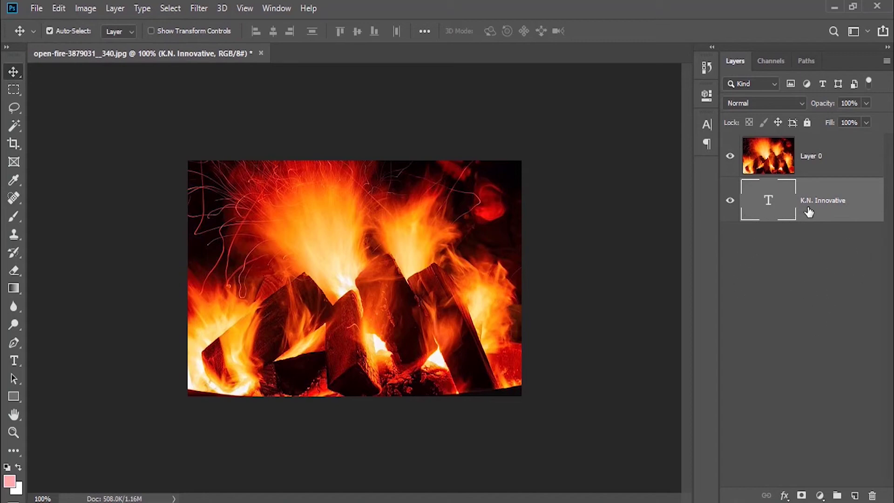
# Step: Duplicate the text layer and delete 'Innovative' from the copy, leaving K.N
pyautogui.hotkey('ctrl', 'j')
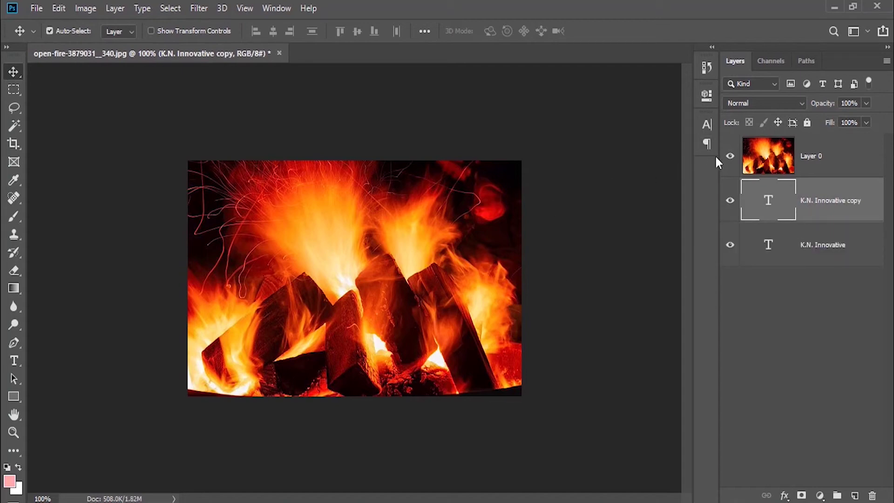
pyautogui.click(730, 156)
pyautogui.doubleClick(768, 200)
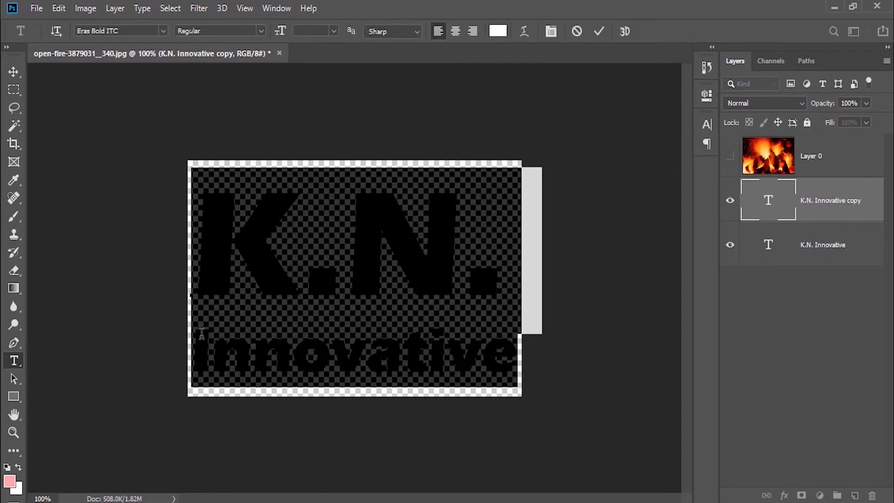
pyautogui.click(201, 335)
pyautogui.moveTo(192, 342); pyautogui.dragTo(578, 359)
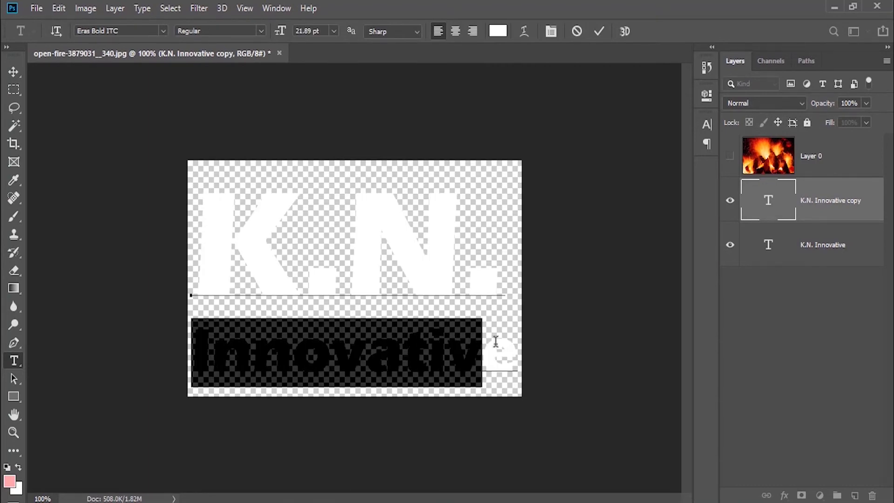
pyautogui.hotkey('ctrl', 'h')
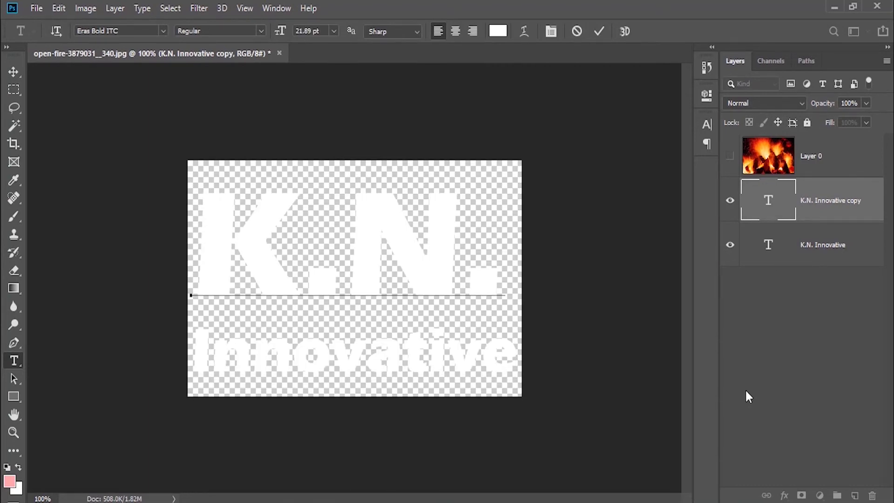
pyautogui.press('BackSpace')
pyautogui.hotkey('ctrl', 'Return')
pyautogui.press('v')
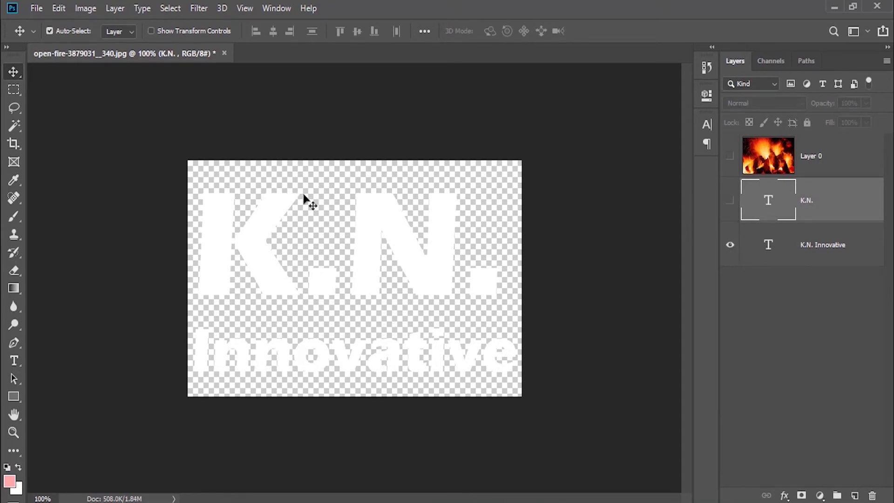
# Step: Delete the K.N. line from the original text, leaving only 'Innovative'
pyautogui.doubleClick(269, 235)
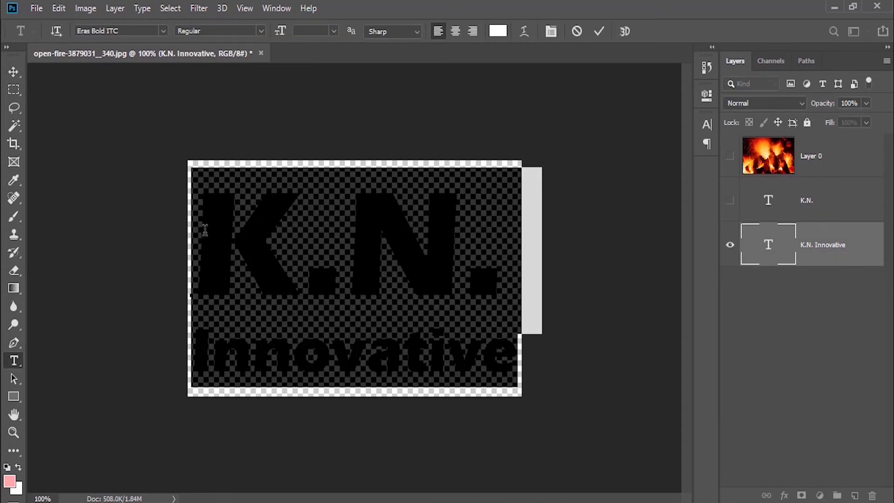
pyautogui.moveTo(200, 229)
pyautogui.mouseDown()
pyautogui.moveTo(422, 229)
pyautogui.moveTo(632, 267)
pyautogui.mouseUp()
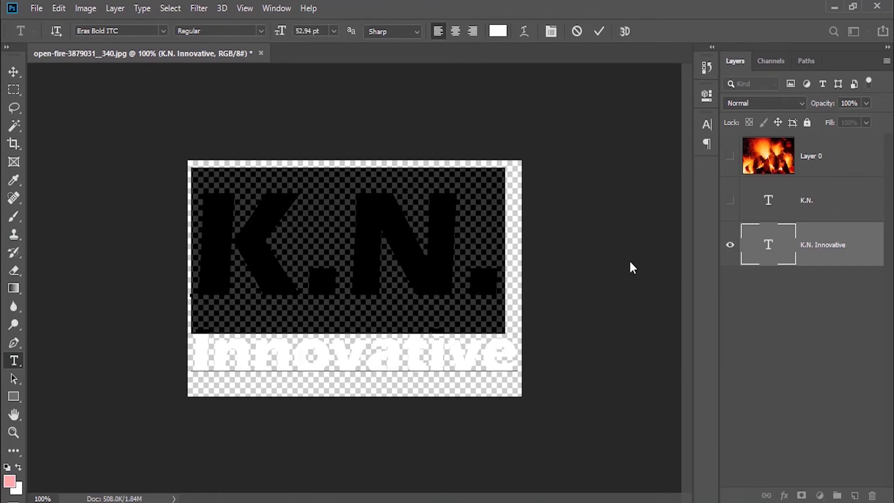
pyautogui.press('BackSpace')
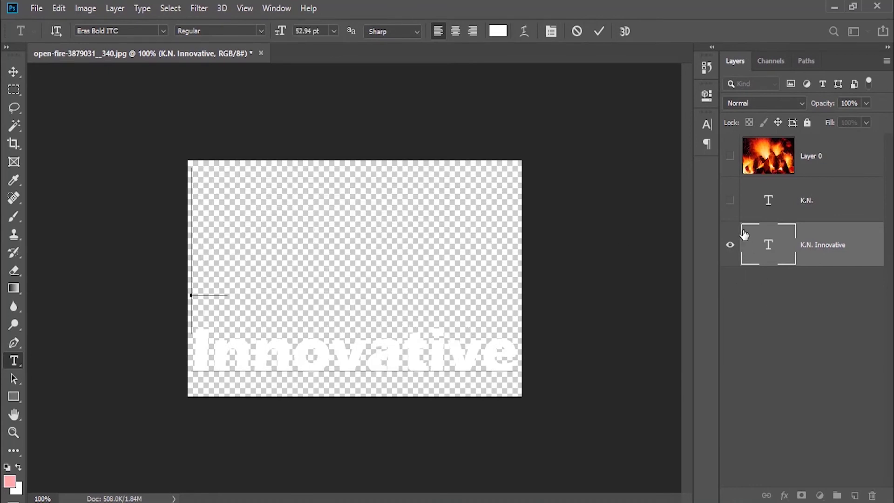
pyautogui.click(777, 312)
# Step: Make the K.N., Innovative and fire photo layers visible
pyautogui.click(729, 200)
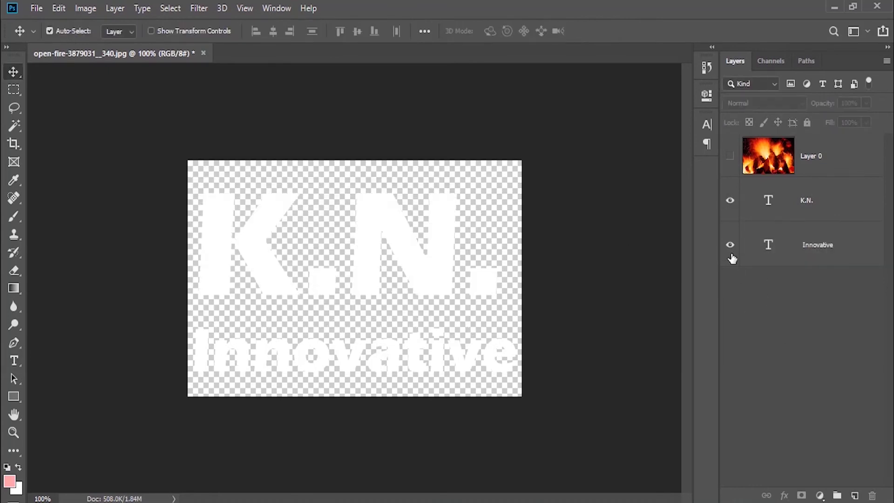
pyautogui.click(730, 245)
pyautogui.click(731, 250)
pyautogui.click(730, 157)
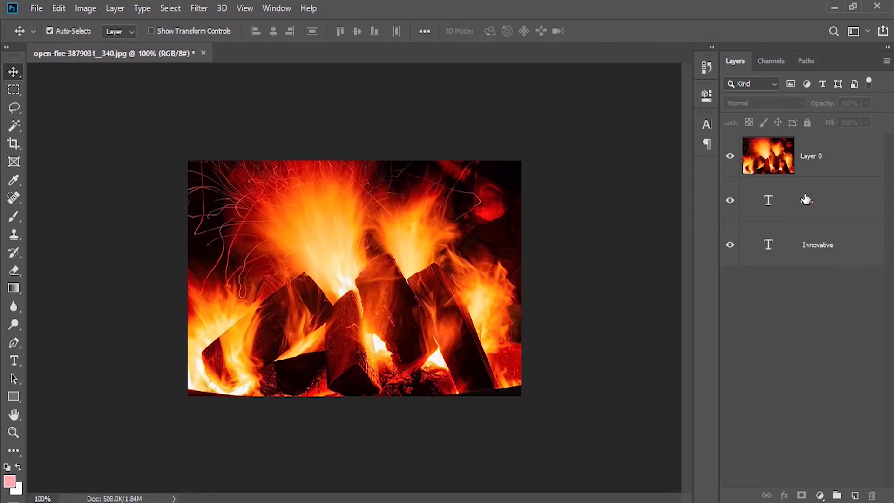
# Step: Clip the fire photo (Layer 0) into K.N. and the pink Color Fill 1 into Innovative
pyautogui.rightClick(779, 161)
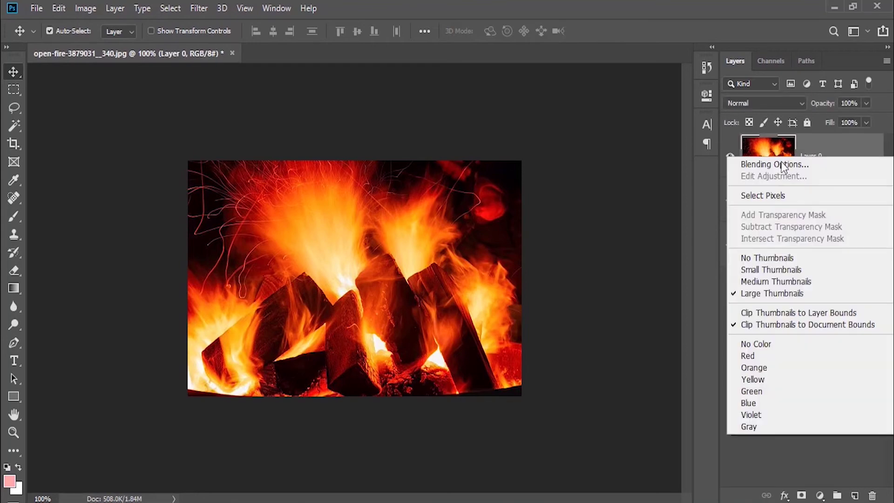
pyautogui.click(829, 145)
pyautogui.rightClick(834, 151)
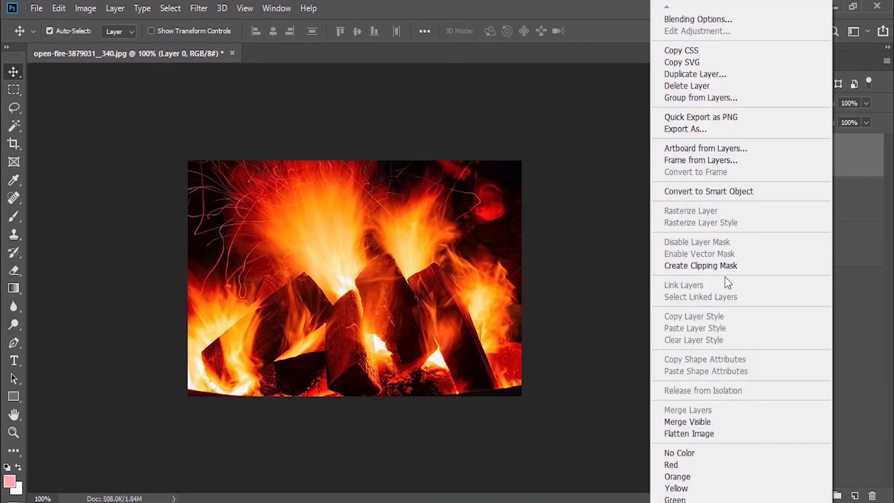
pyautogui.click(716, 264)
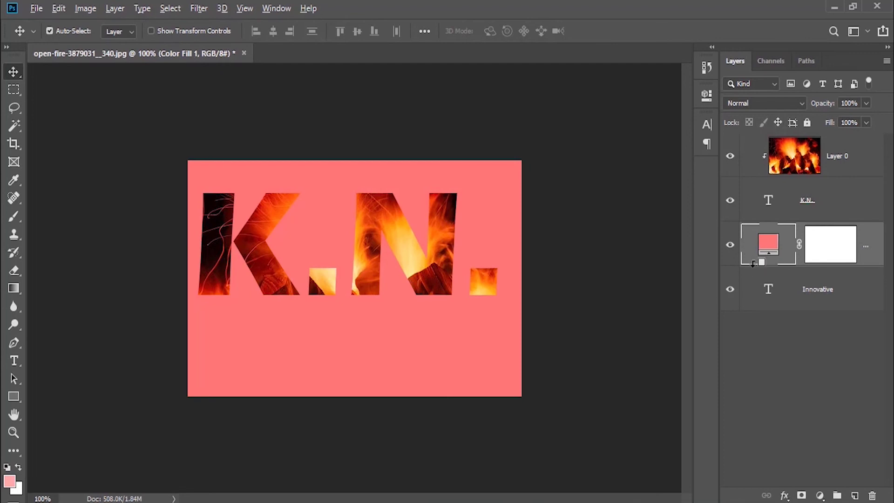
pyautogui.keyDown('alt'); pyautogui.click(754, 263); pyautogui.keyUp('alt')
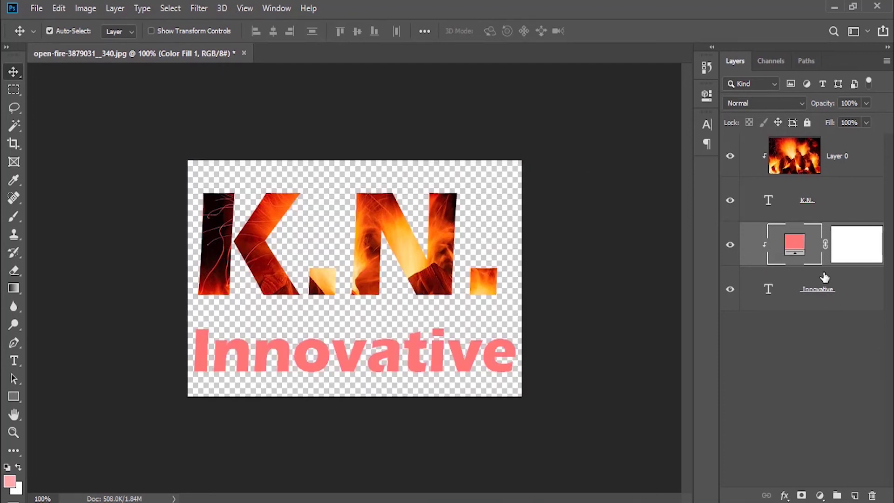